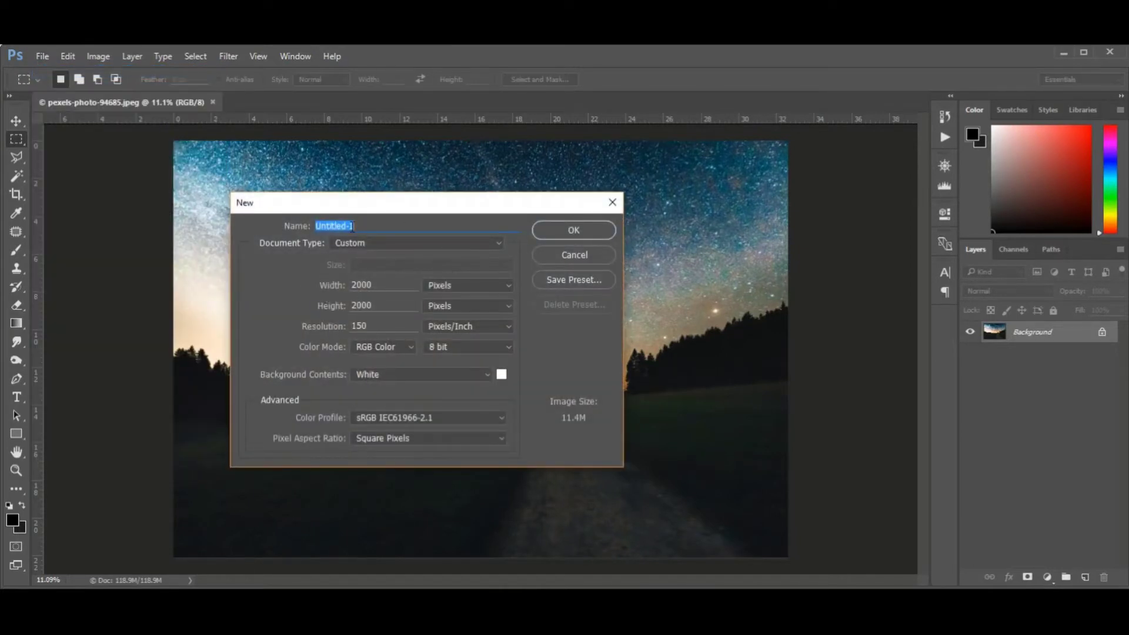
# - Create a new square document named ALBUM ART
pyautogui.doubleClick(364, 222)
pyautogui.write('AL')
pyautogui.write('BUM ART')
pyautogui.click(573, 229)
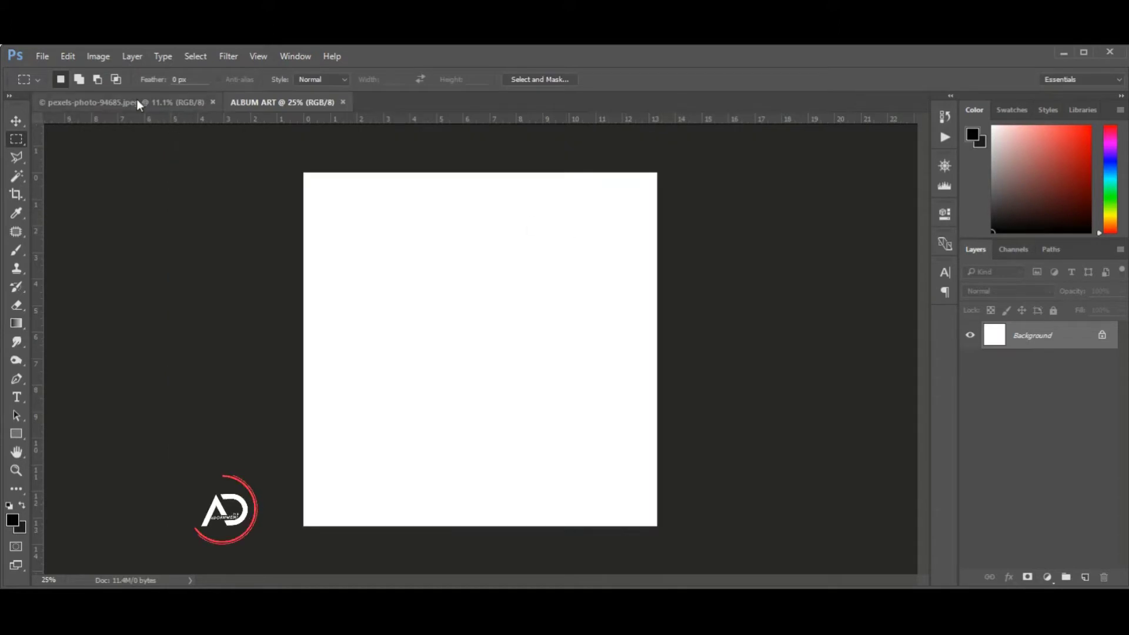
pyautogui.click(148, 103)
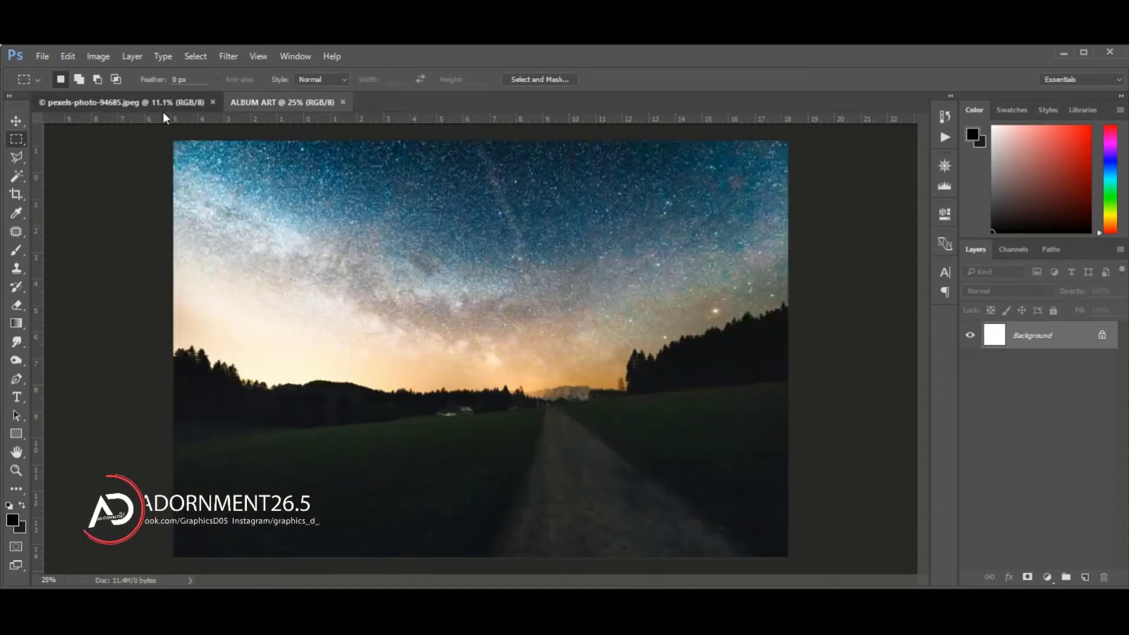
pyautogui.click(15, 120)
# - Bring the starry road photo into ALBUM ART and scale it to fill the canvas
pyautogui.moveTo(356, 228); pyautogui.dragTo(402, 229)
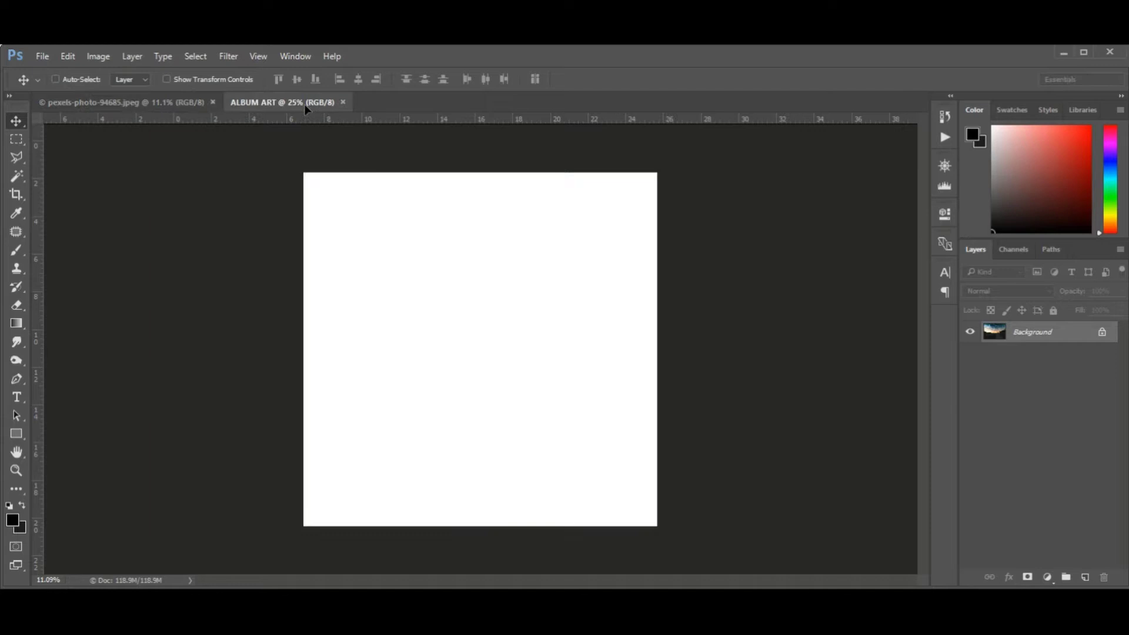
pyautogui.hotkey('ctrl', 't')
pyautogui.moveTo(685, 434); pyautogui.dragTo(746, 488)
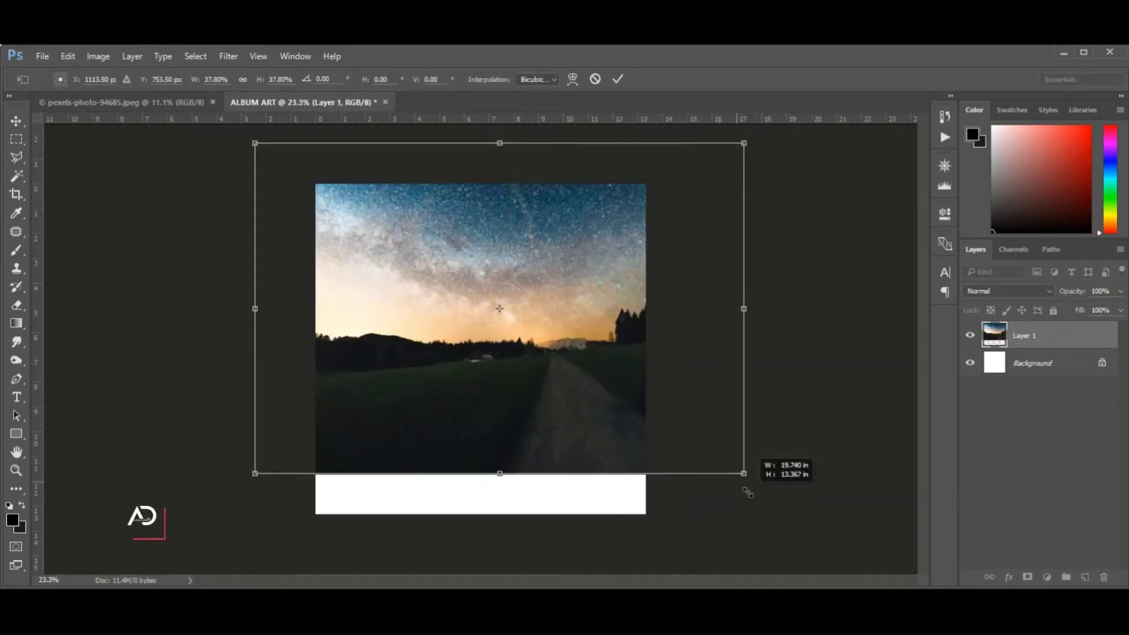
pyautogui.moveTo(671, 411)
pyautogui.mouseDown()
pyautogui.moveTo(615, 435)
pyautogui.moveTo(624, 486)
pyautogui.mouseUp()
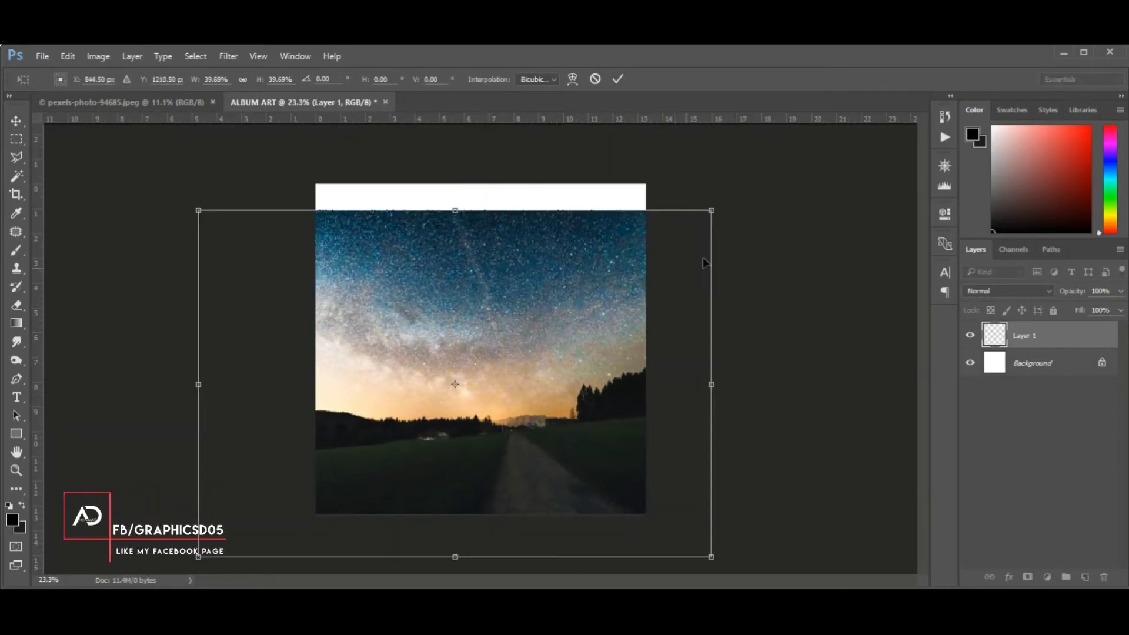
pyautogui.moveTo(711, 210)
pyautogui.mouseDown()
pyautogui.moveTo(769, 186)
pyautogui.moveTo(802, 118)
pyautogui.mouseUp()
pyautogui.moveTo(529, 353); pyautogui.dragTo(521, 287)
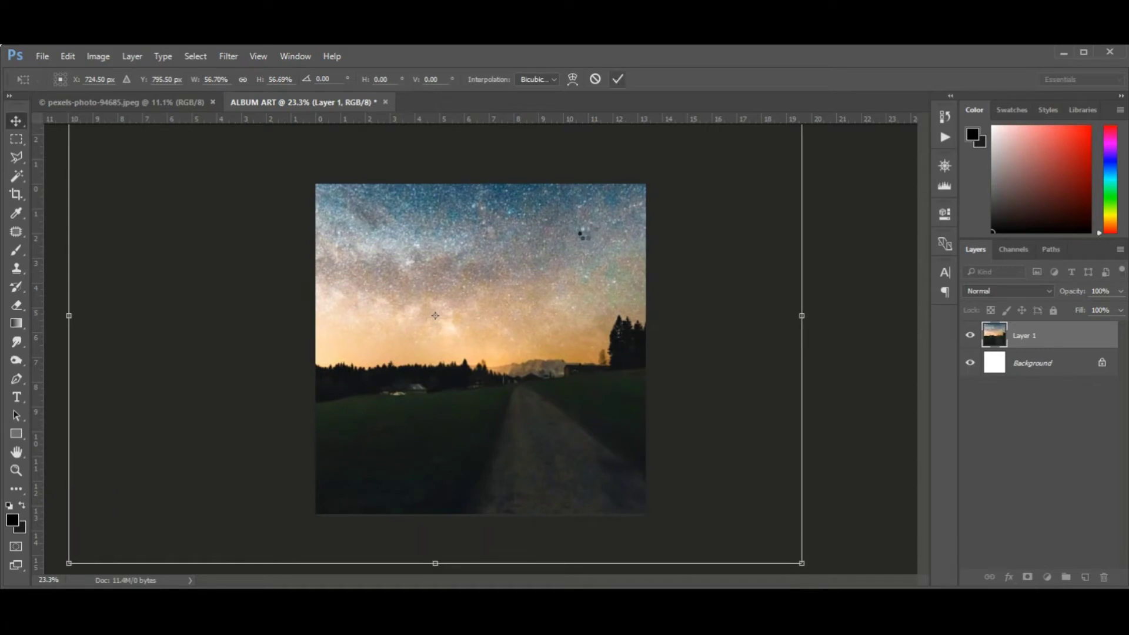
pyautogui.press('Return')
pyautogui.scroll(3, 529, 301)
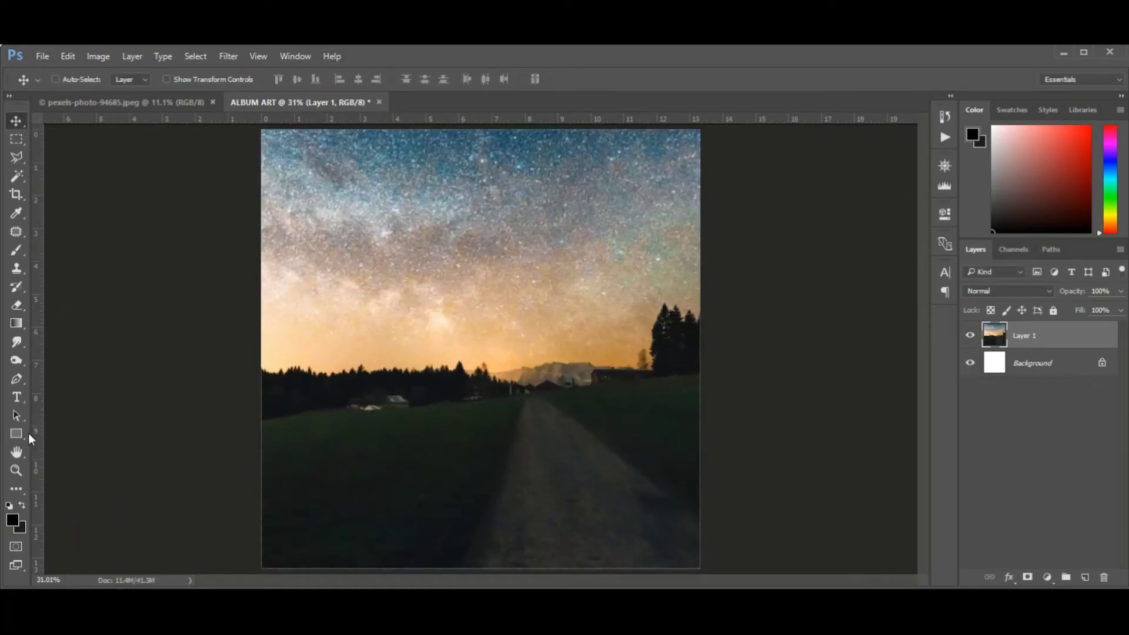
# - Set the Polygon tool to 6 sides with Smooth Corners and Star turned off
pyautogui.click(26, 433)
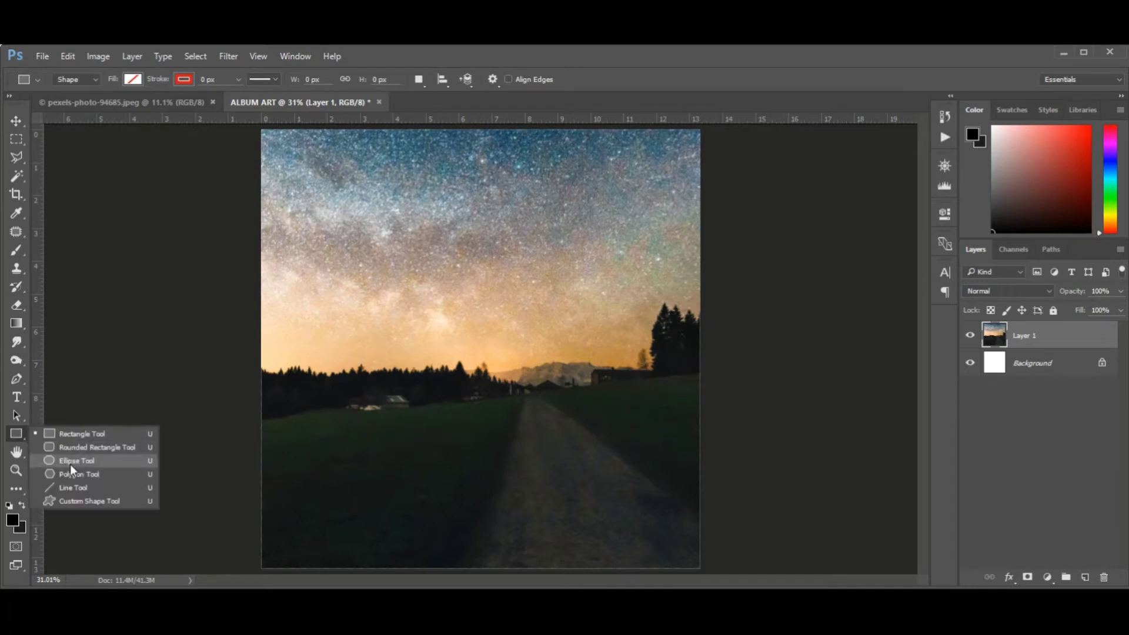
pyautogui.click(76, 474)
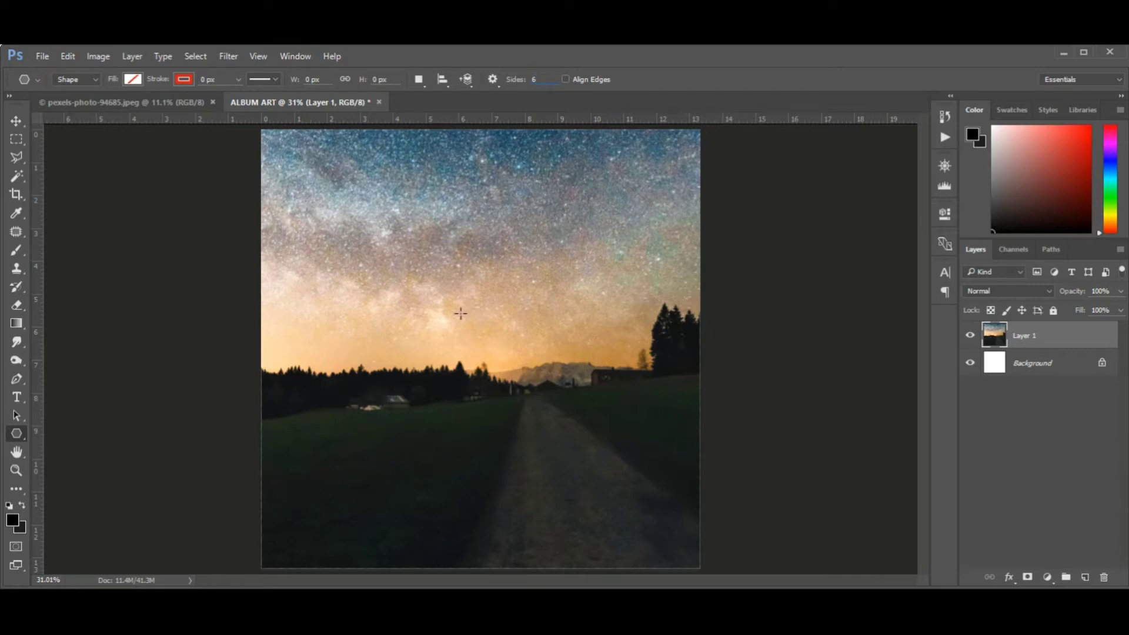
pyautogui.click(494, 81)
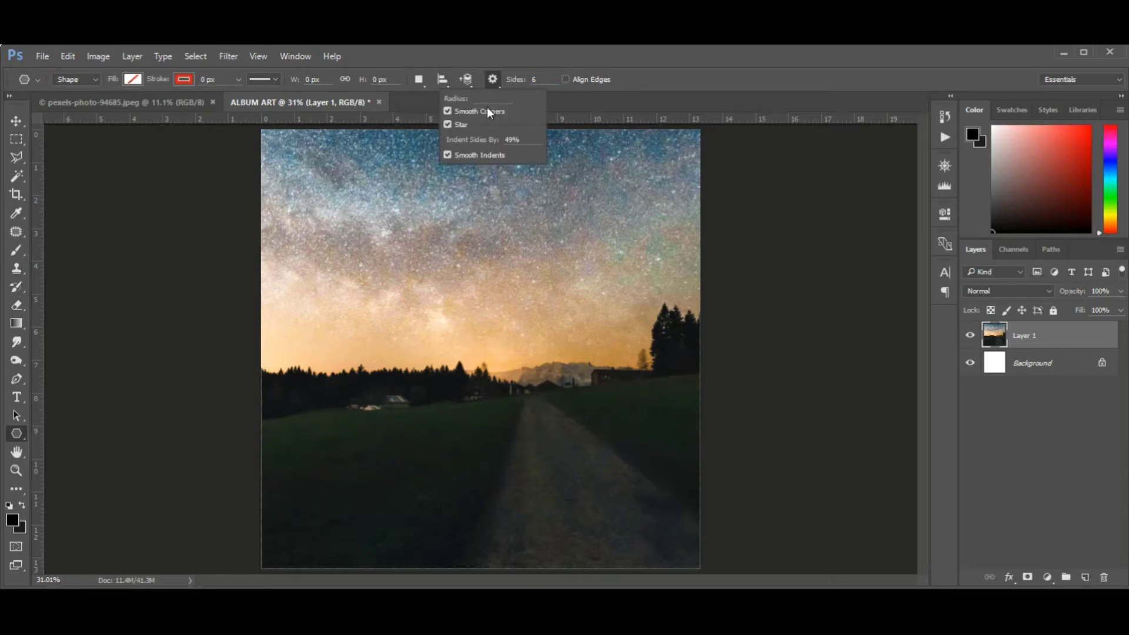
pyautogui.click(485, 112)
pyautogui.click(459, 126)
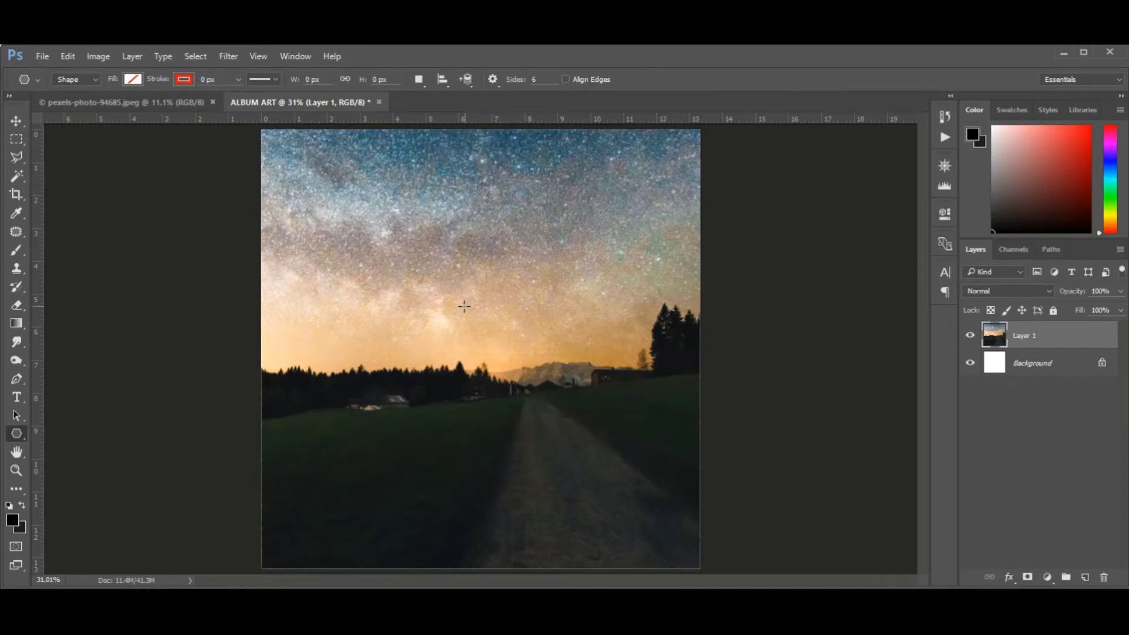
# - Draw a hexagon over the photo centre and fill it with white
pyautogui.moveTo(464, 306); pyautogui.dragTo(540, 456)
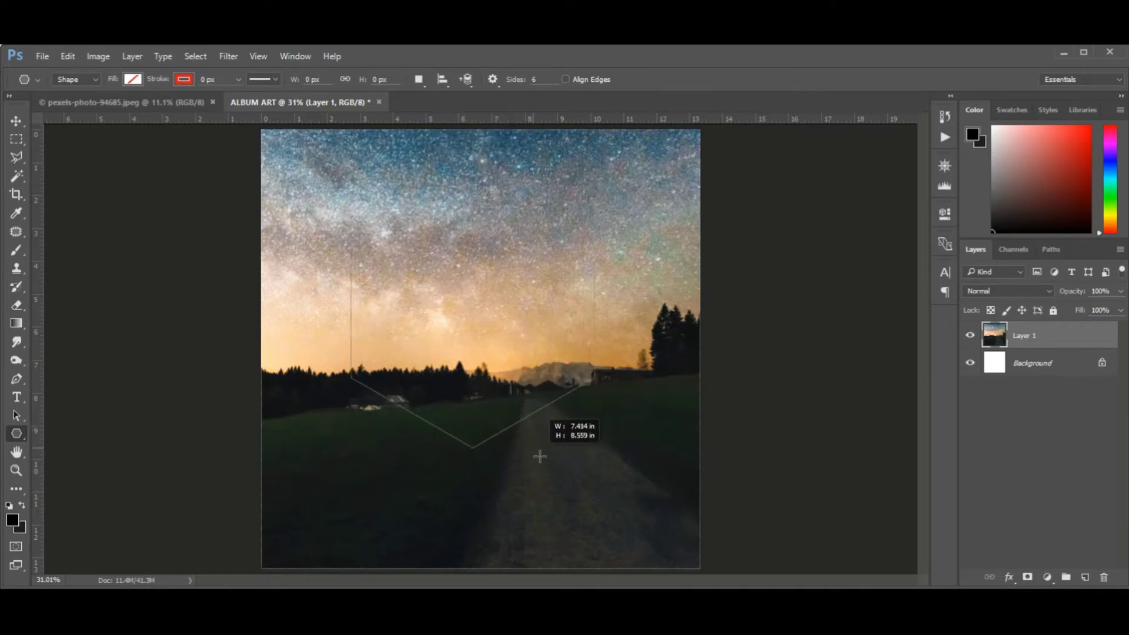
pyautogui.moveTo(539, 456); pyautogui.dragTo(589, 479)
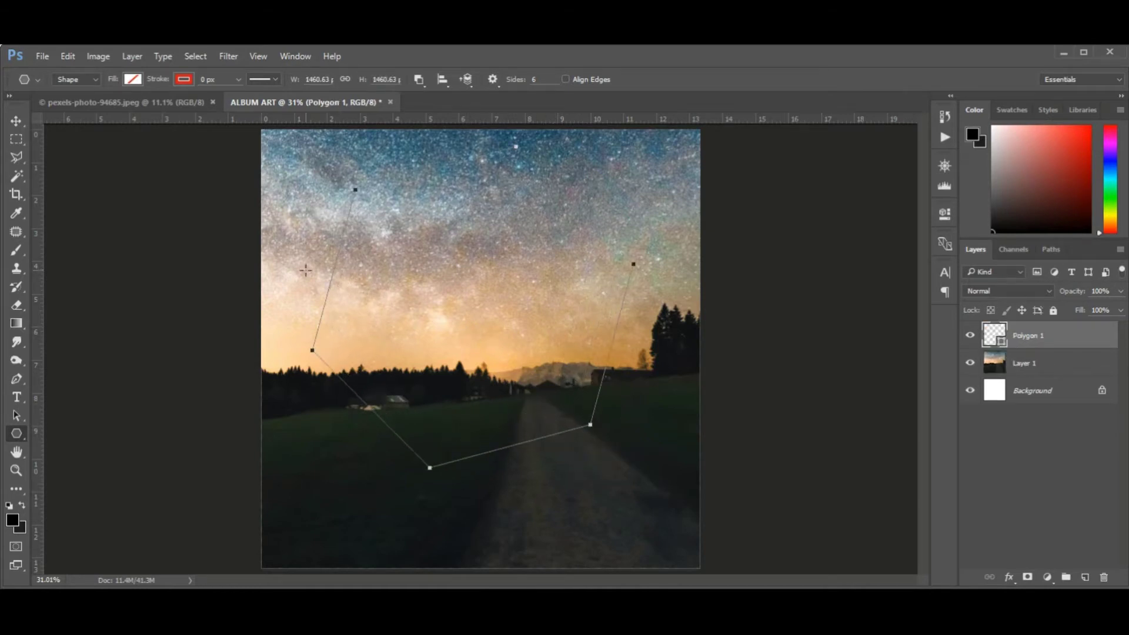
pyautogui.click(133, 79)
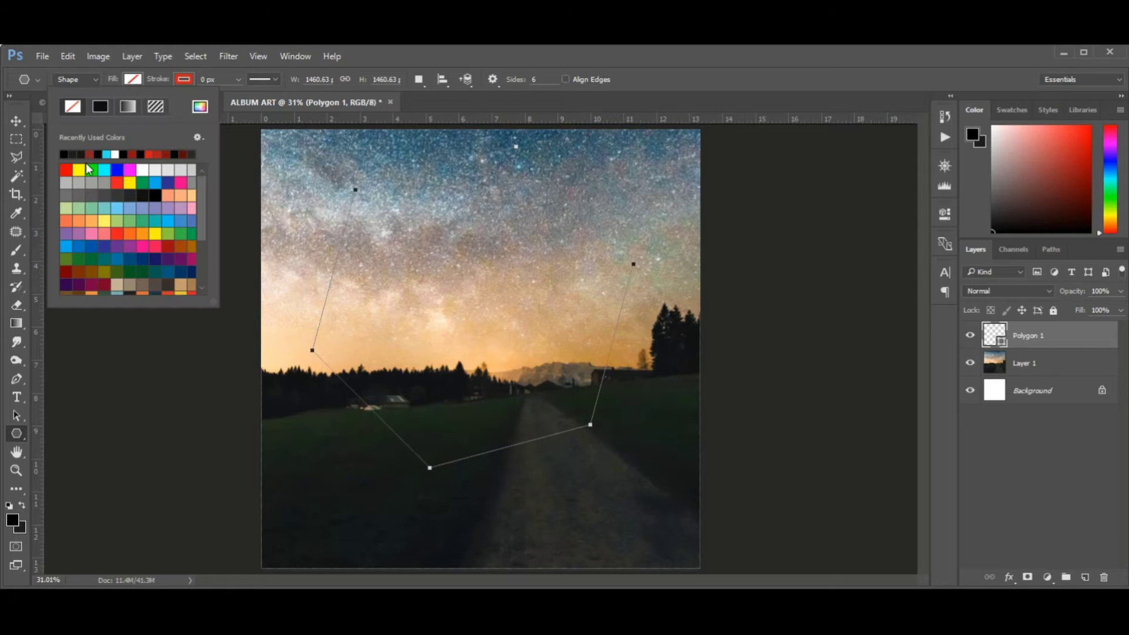
pyautogui.click(115, 152)
pyautogui.click(17, 122)
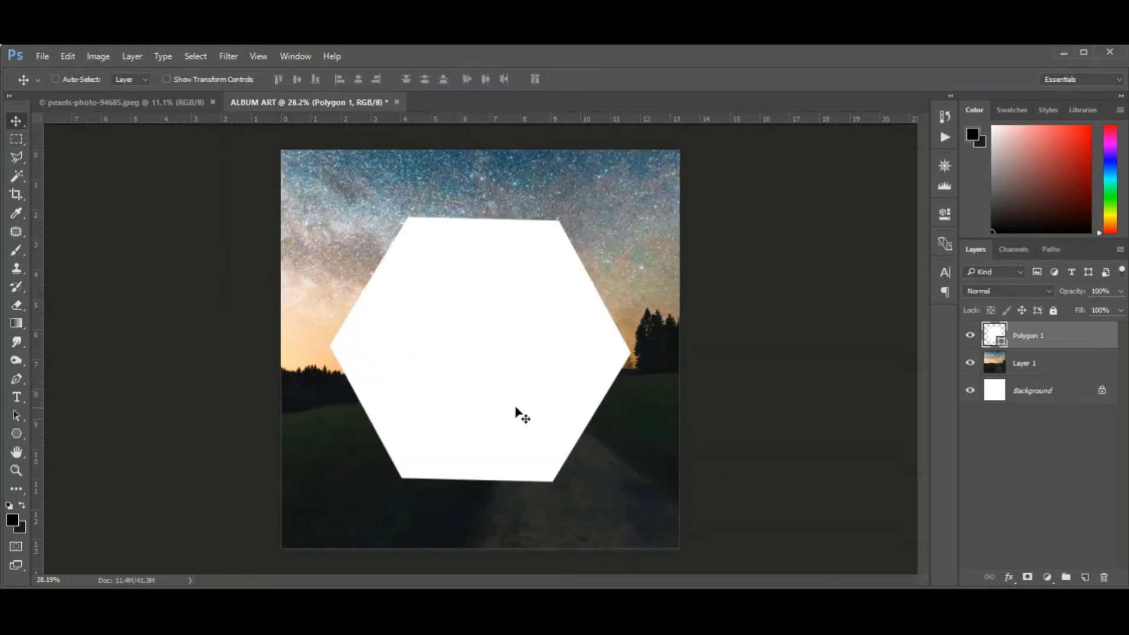
# - Duplicate Layer 1 above the hexagon and clip the copy into the hexagon shape
pyautogui.click(1034, 365)
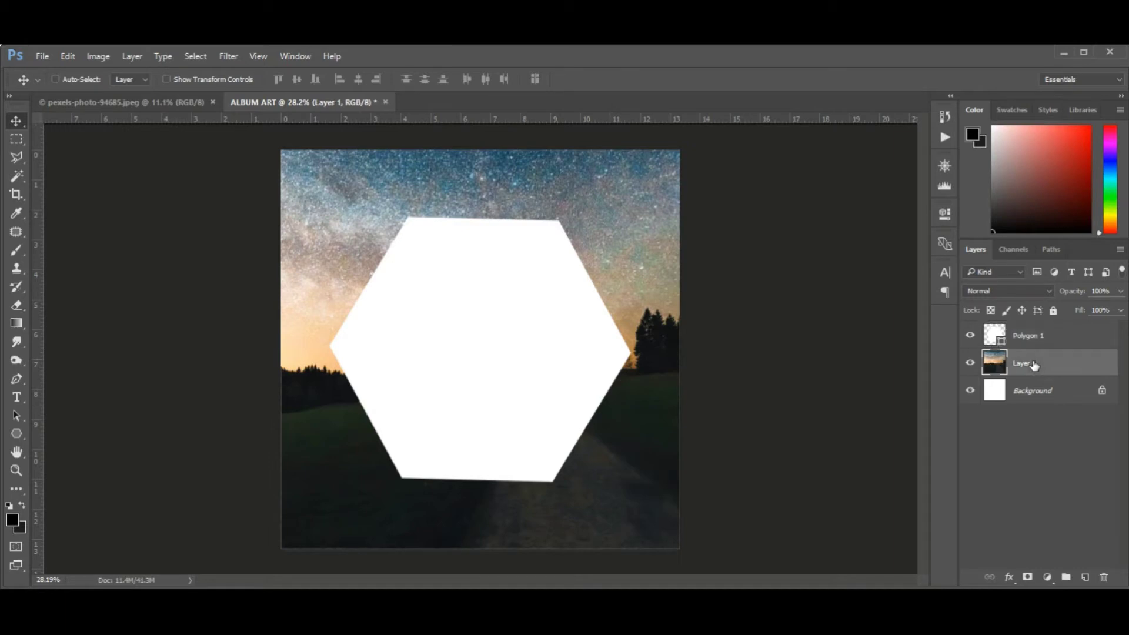
pyautogui.moveTo(1049, 367)
pyautogui.mouseDown()
pyautogui.moveTo(1085, 576)
pyautogui.moveTo(1027, 344)
pyautogui.mouseUp()
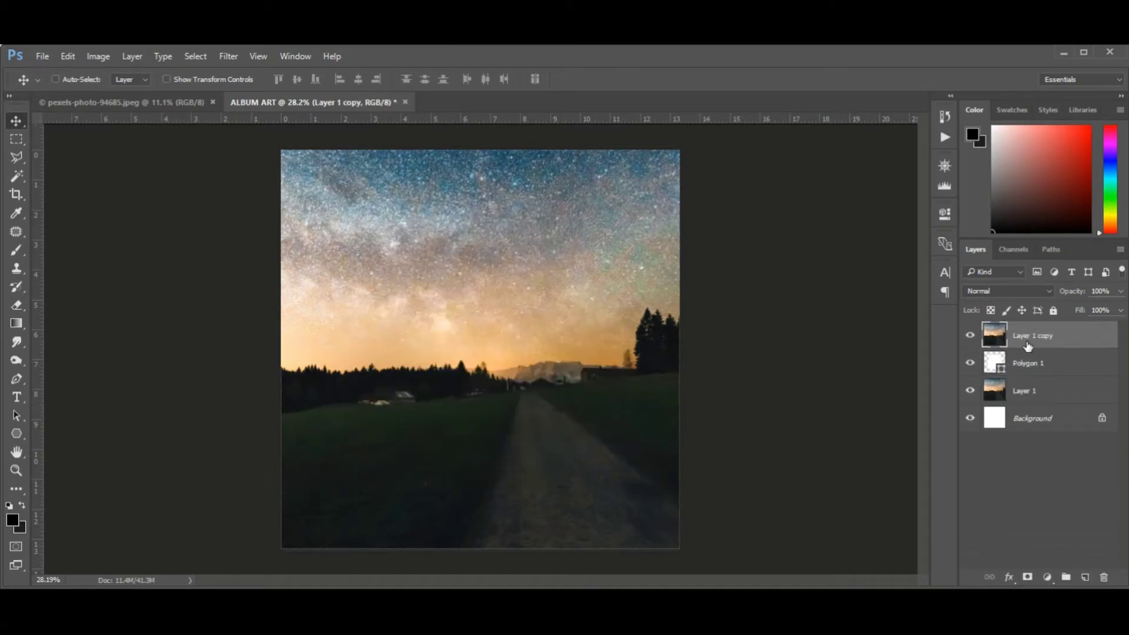
pyautogui.rightClick(1026, 341)
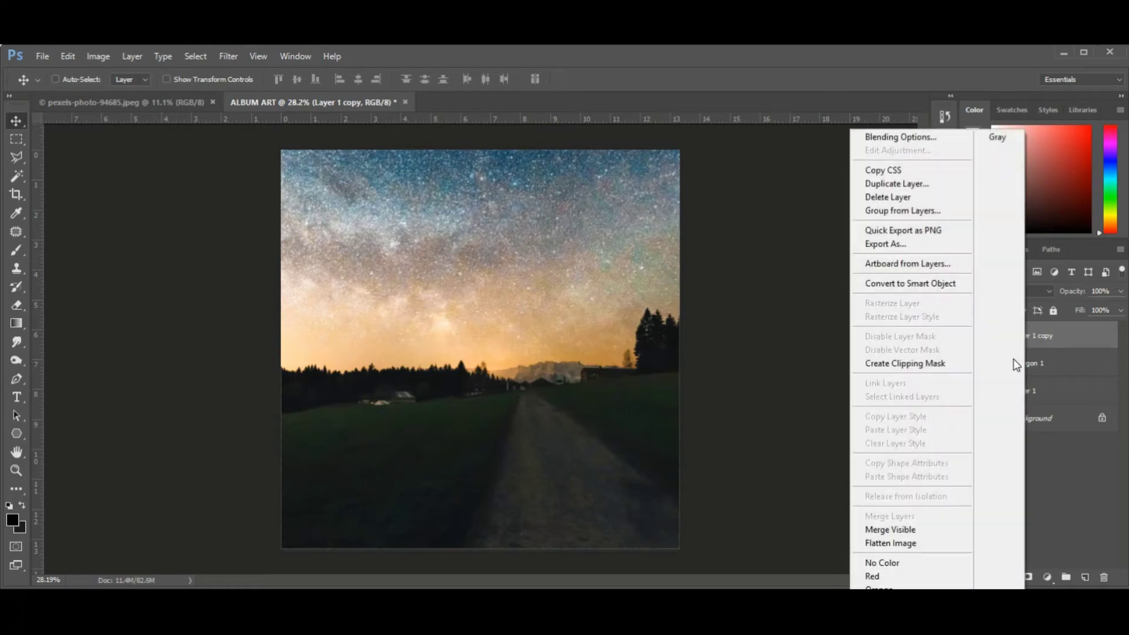
pyautogui.click(943, 363)
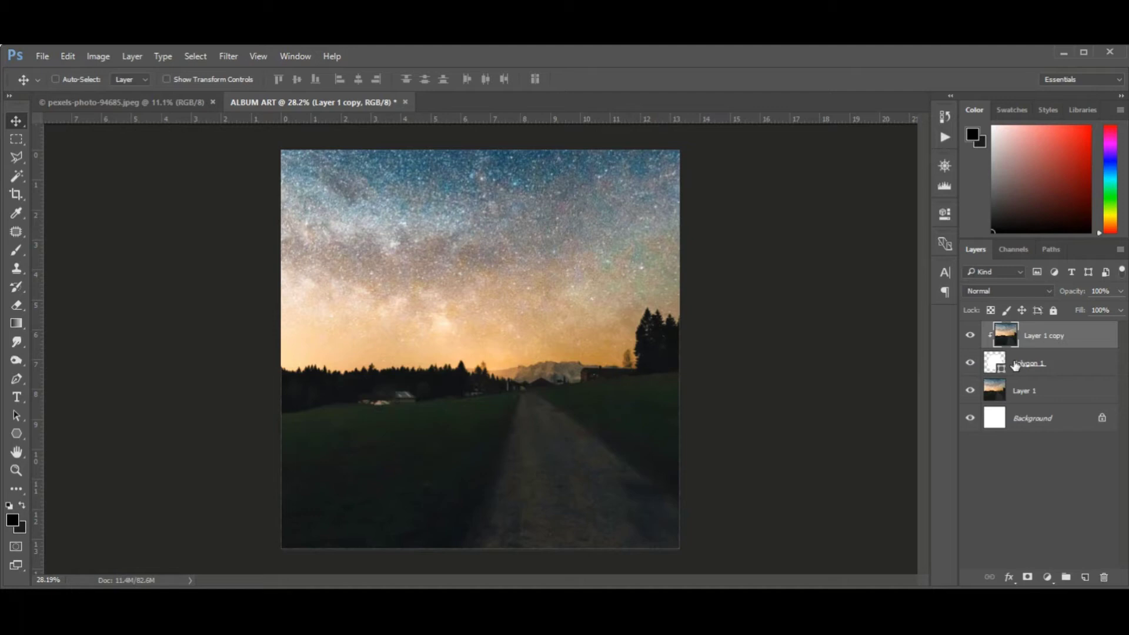
pyautogui.press('ctrl')
# - Scale the clipped photo copy to about 84% and nudge it into position
pyautogui.hotkey('ctrl', 't')
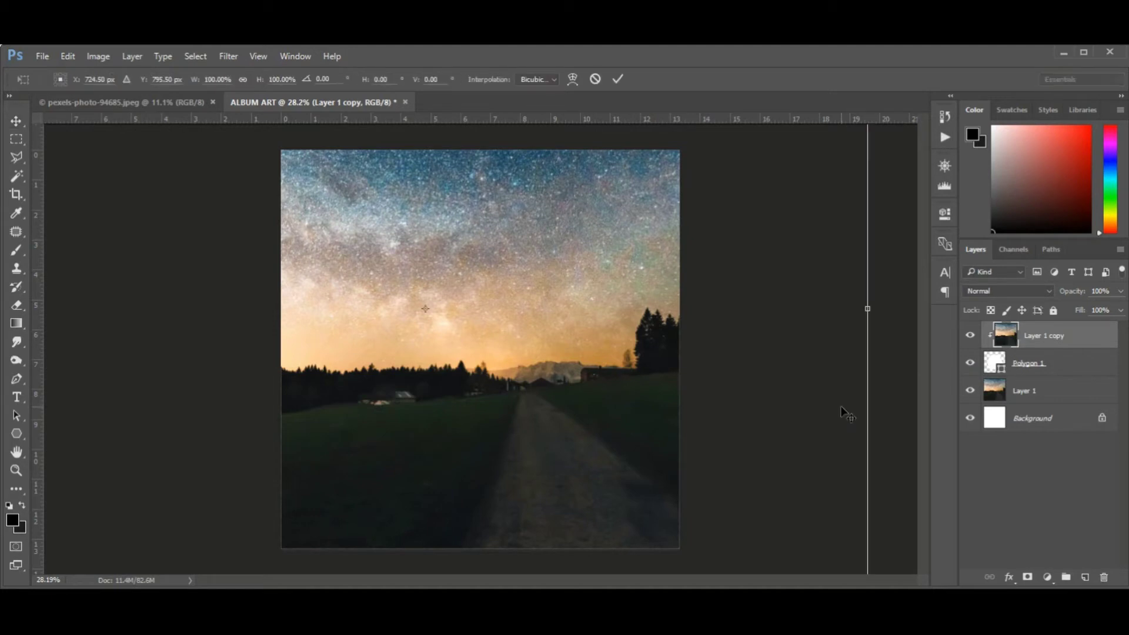
pyautogui.scroll(-3, 831, 391)
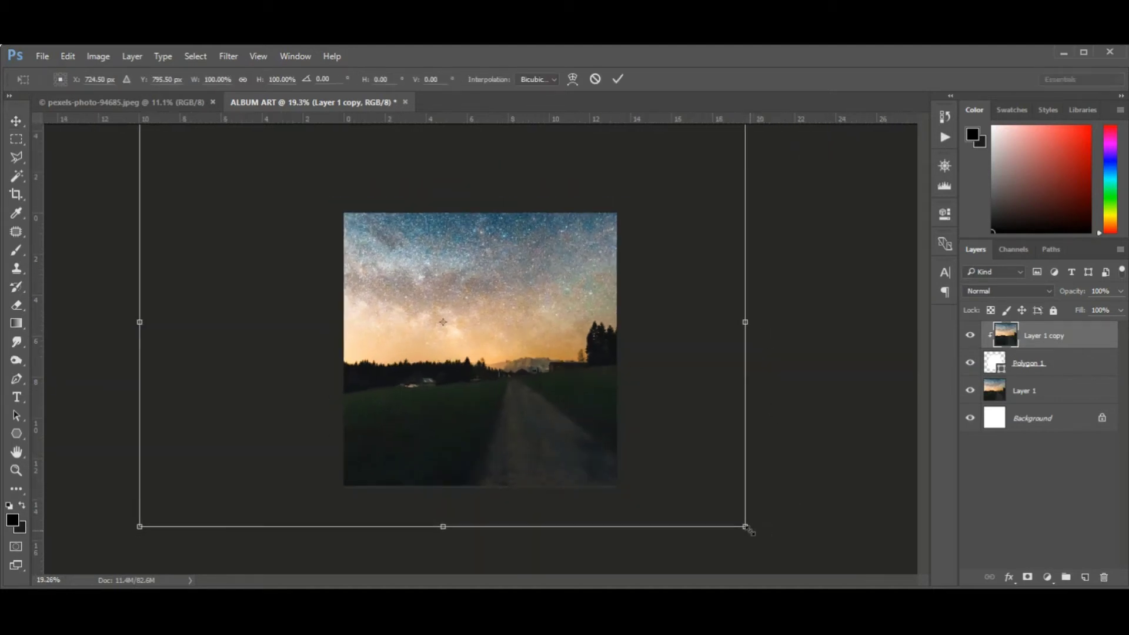
pyautogui.moveTo(746, 527); pyautogui.dragTo(703, 489)
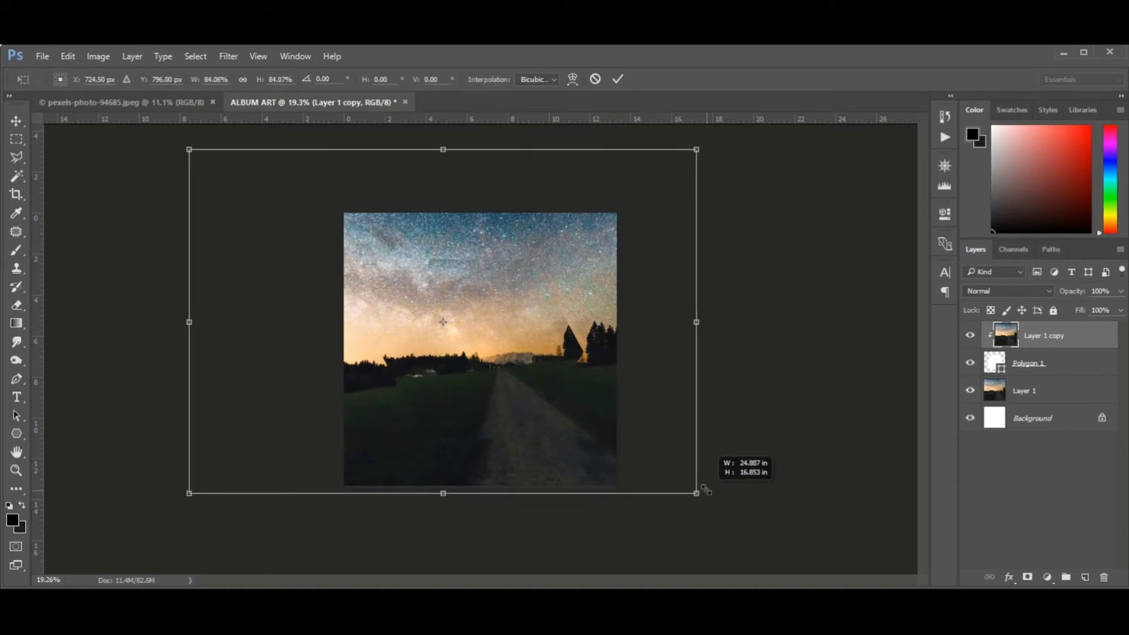
pyautogui.scroll(3, 563, 394)
pyautogui.click(516, 372)
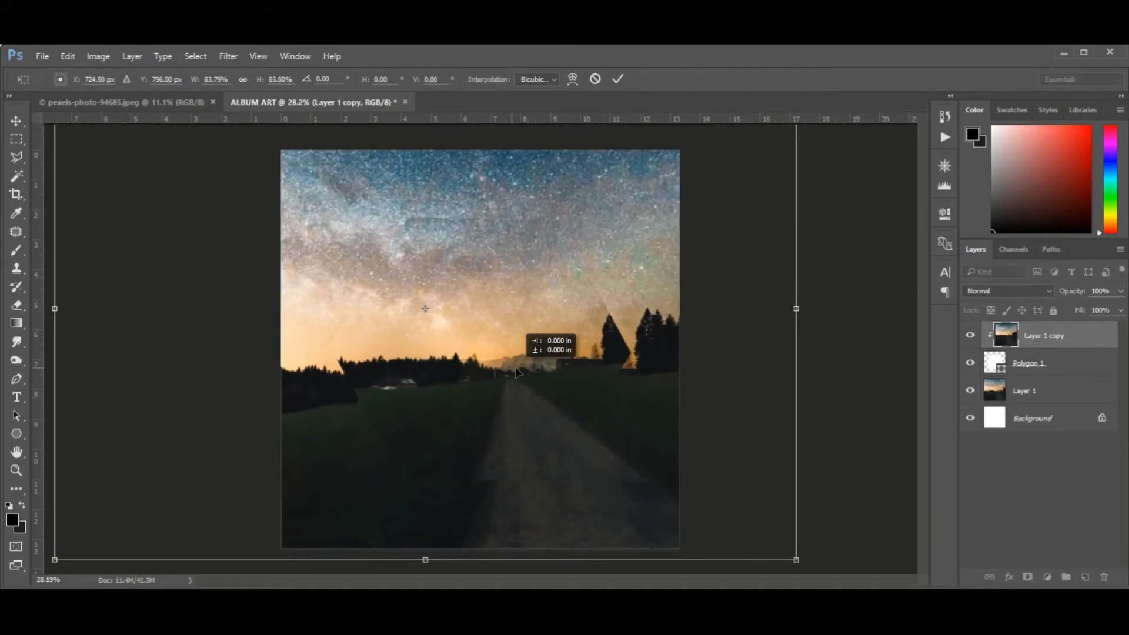
pyautogui.moveTo(517, 372); pyautogui.dragTo(521, 385)
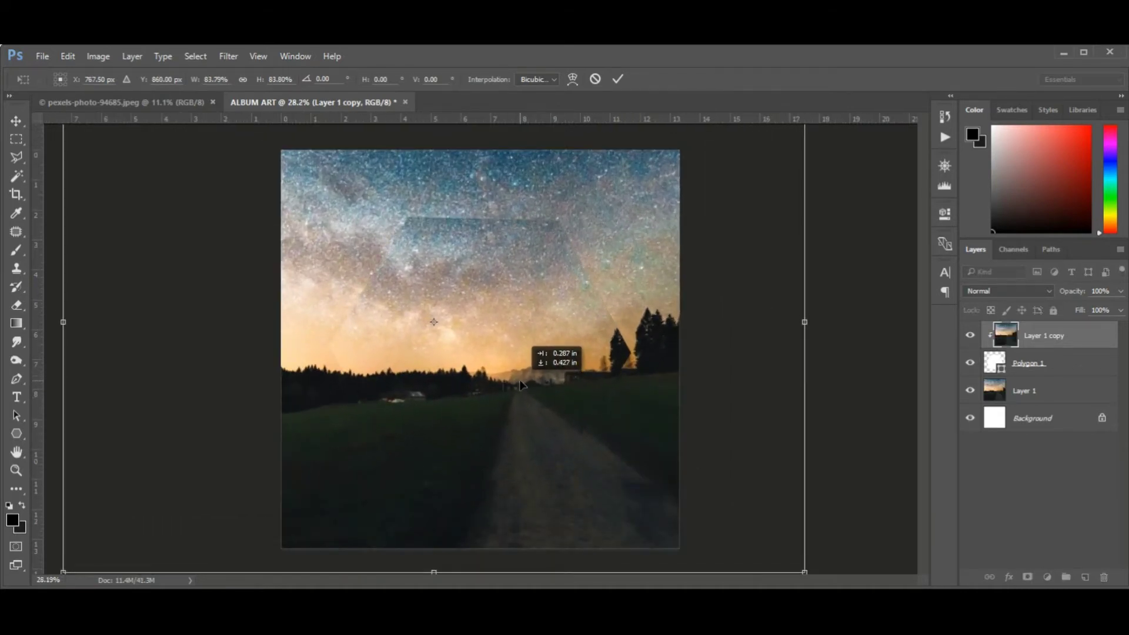
pyautogui.moveTo(520, 384)
pyautogui.mouseDown()
pyautogui.moveTo(520, 375)
pyautogui.moveTo(523, 388)
pyautogui.mouseUp()
# - Add a black drop shadow to the hexagon layer
pyautogui.click(616, 81)
pyautogui.rightClick(1068, 361)
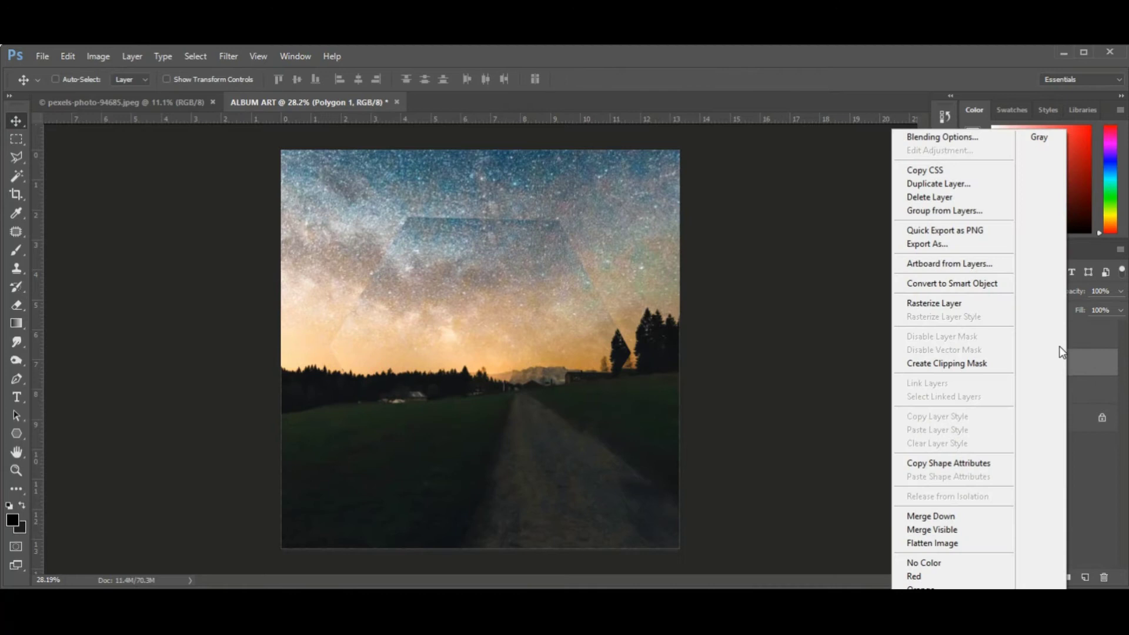
pyautogui.click(952, 139)
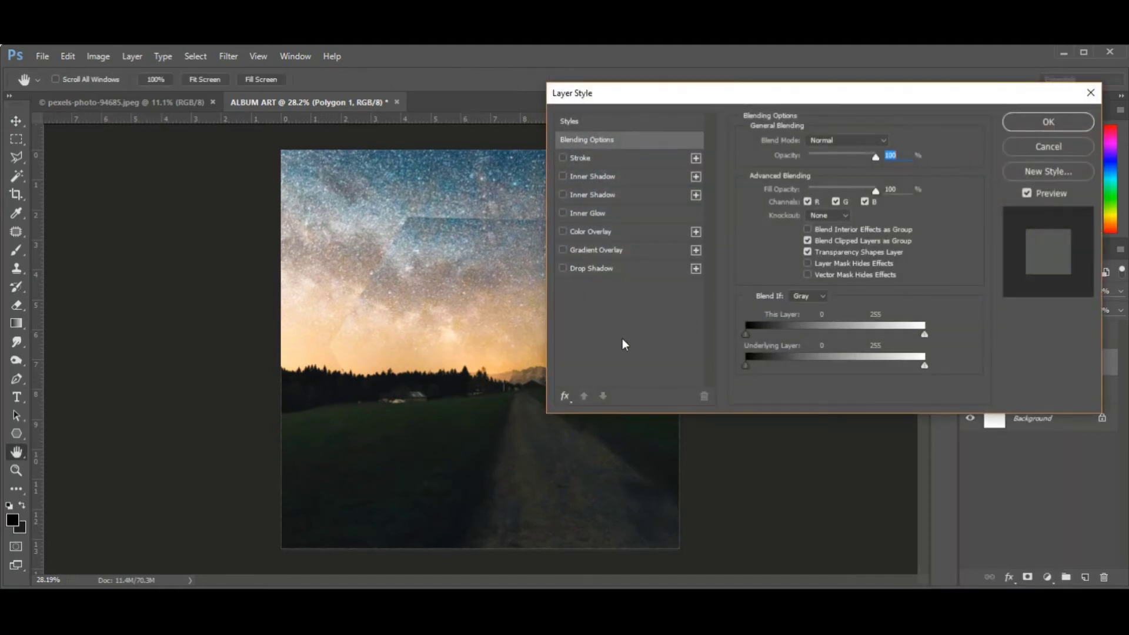
pyautogui.click(587, 272)
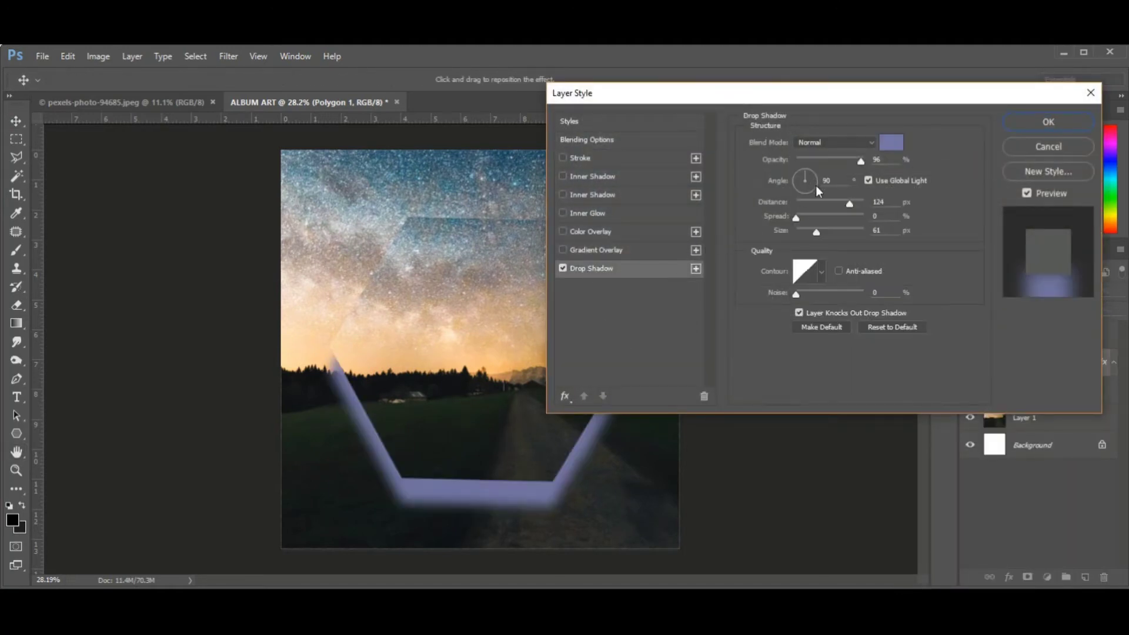
pyautogui.click(890, 141)
pyautogui.moveTo(868, 371); pyautogui.dragTo(676, 534)
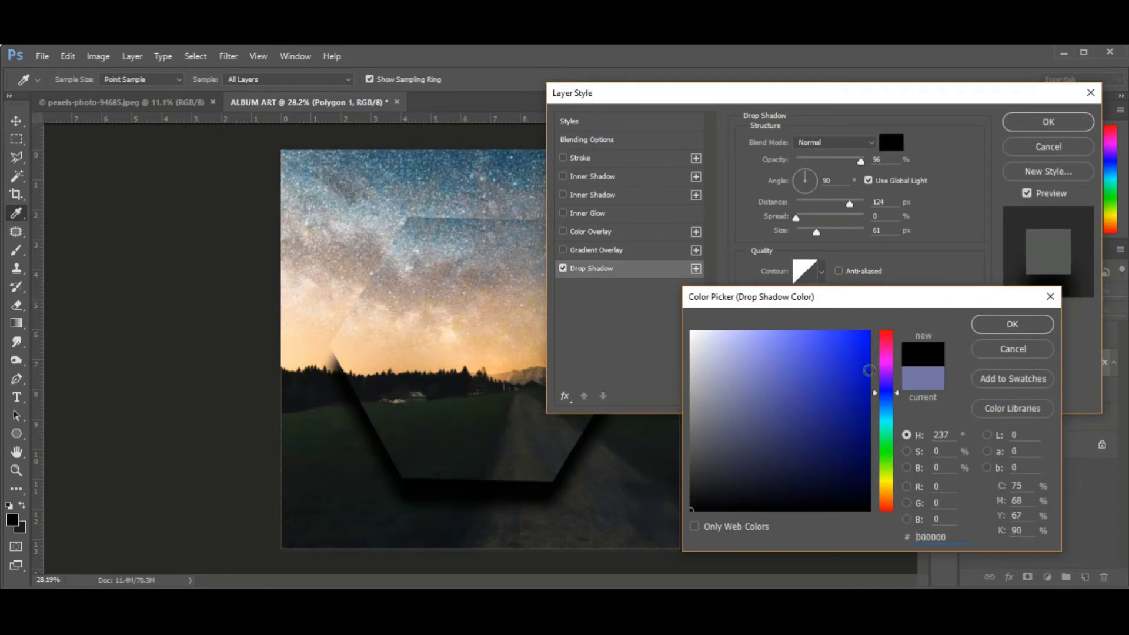
pyautogui.click(1006, 328)
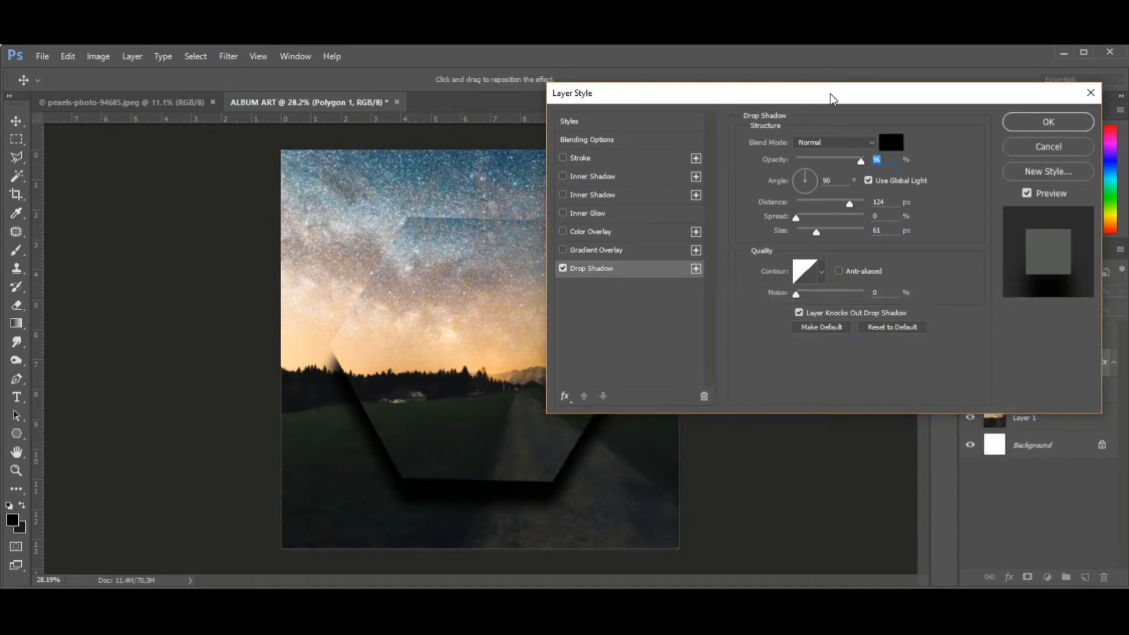
# - Lower the shadow opacity to 56, shorten its distance, and apply it
pyautogui.moveTo(806, 91); pyautogui.dragTo(863, 66)
pyautogui.moveTo(504, 308); pyautogui.dragTo(502, 292)
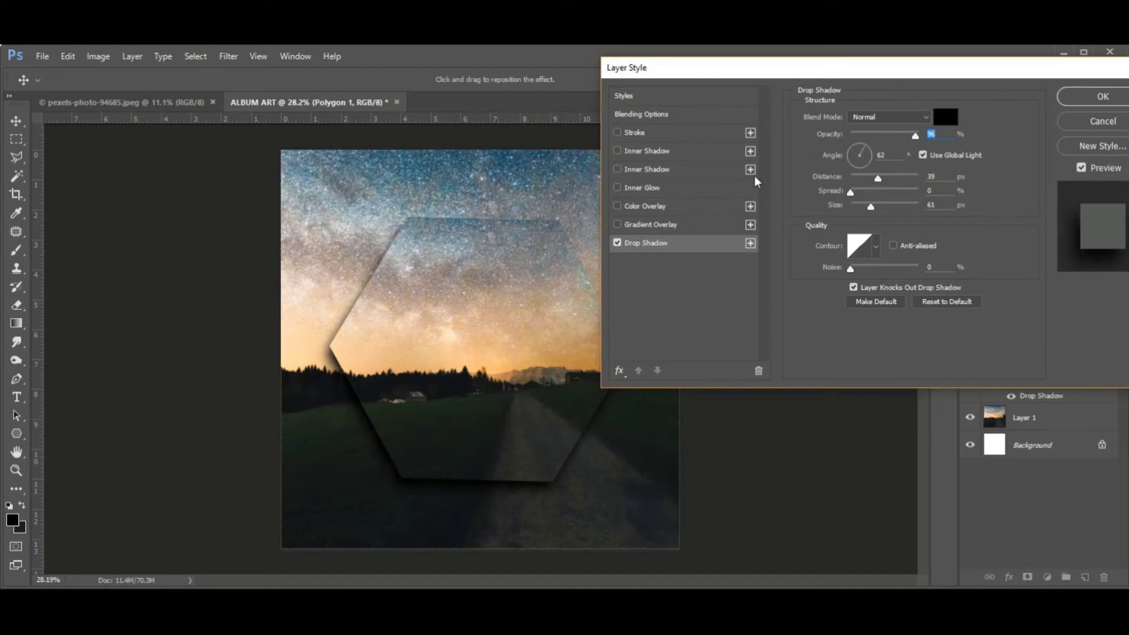
pyautogui.click(890, 136)
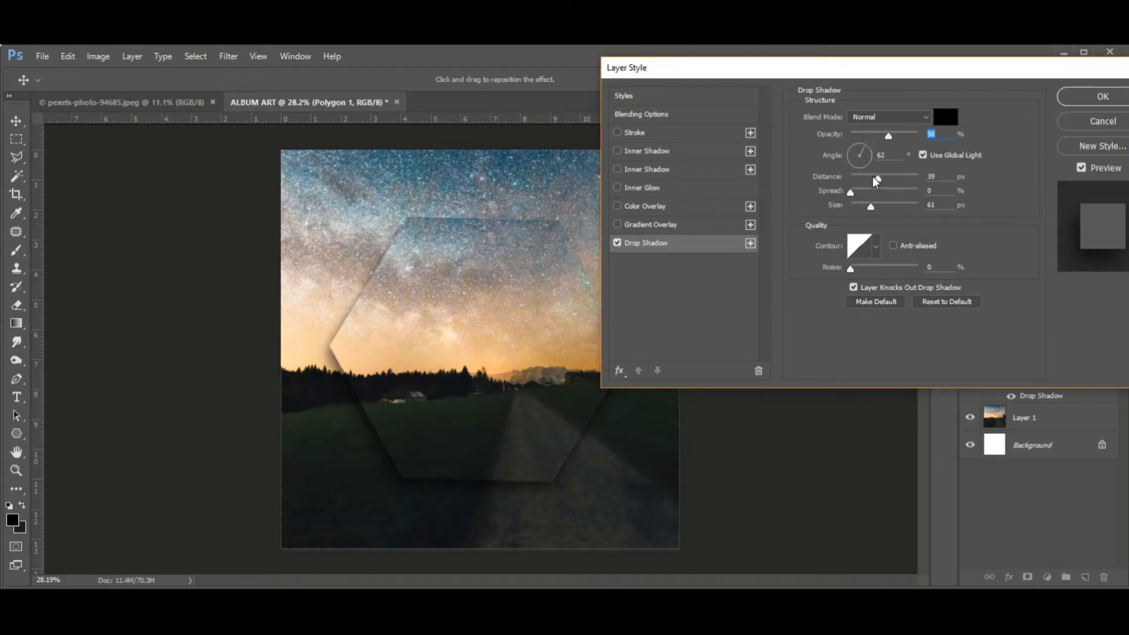
pyautogui.moveTo(877, 179)
pyautogui.mouseDown()
pyautogui.moveTo(861, 179)
pyautogui.moveTo(866, 211)
pyautogui.mouseUp()
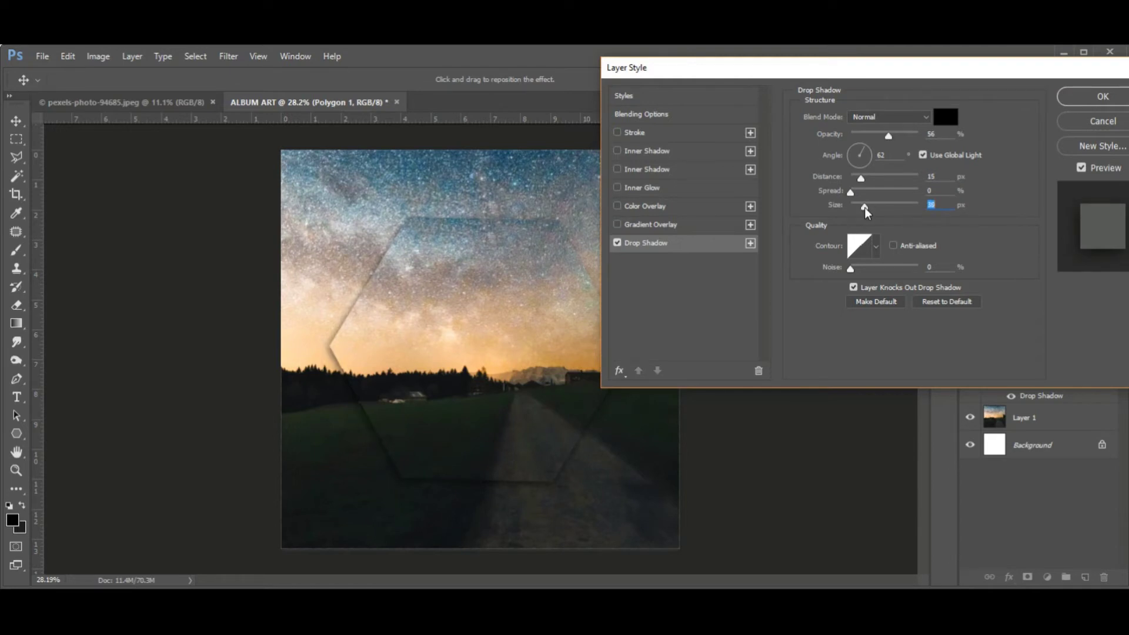
pyautogui.moveTo(895, 74); pyautogui.dragTo(658, 153)
pyautogui.click(884, 179)
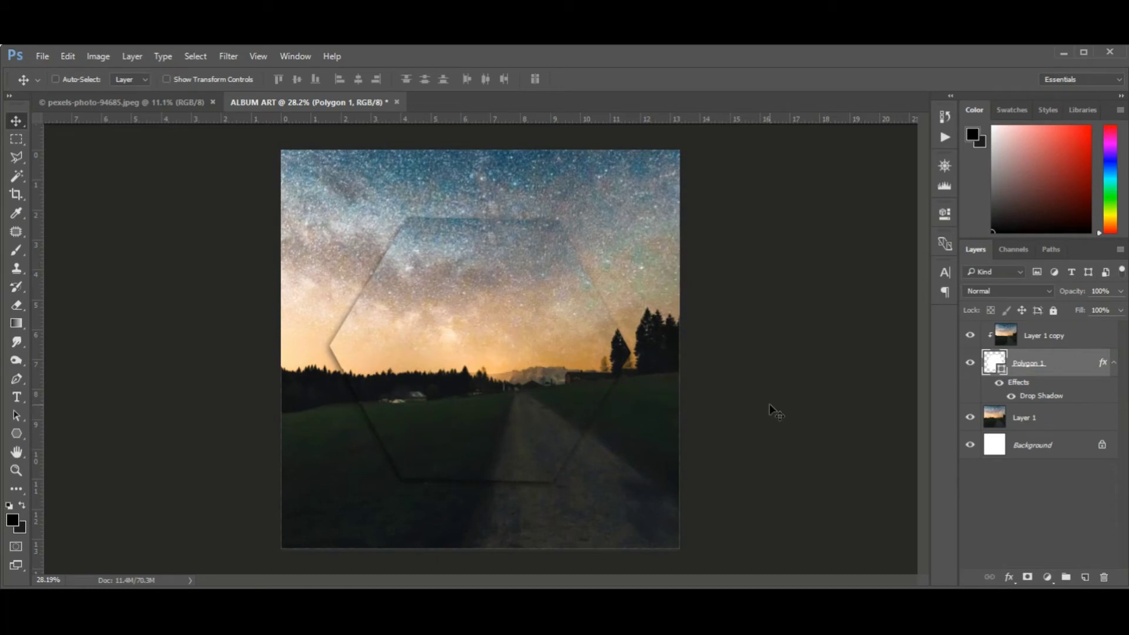
# - Group the hexagon with its clipped photo copy and duplicate the group
pyautogui.click(769, 408)
pyautogui.click(56, 78)
pyautogui.keyDown('shift'); pyautogui.click(1043, 335); pyautogui.keyUp('shift')
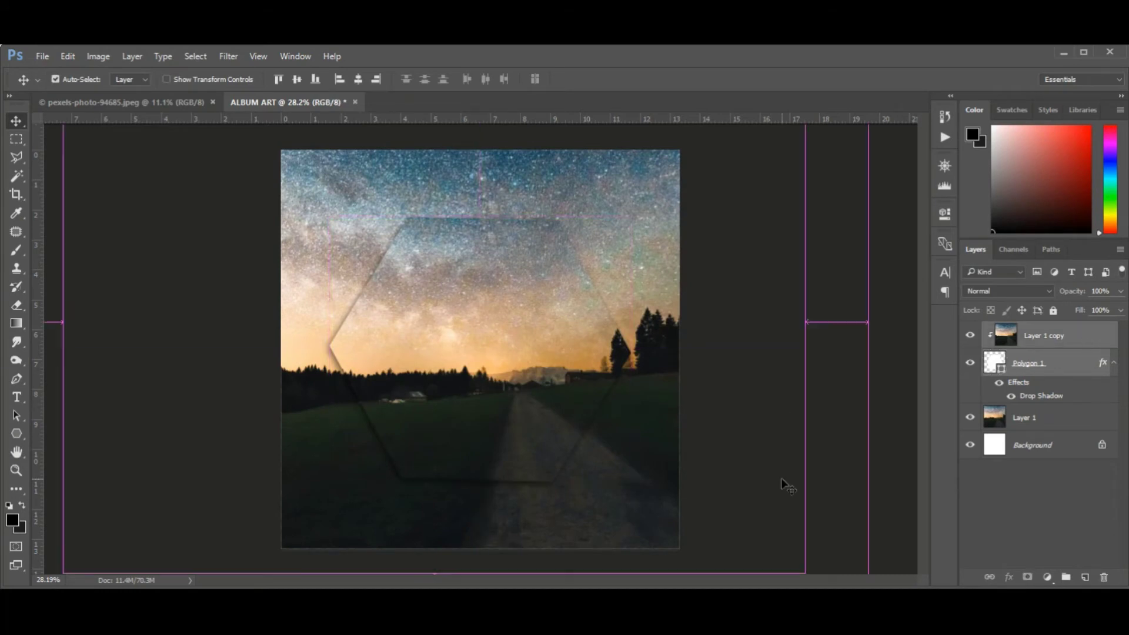
pyautogui.hotkey('ctrl', 'g')
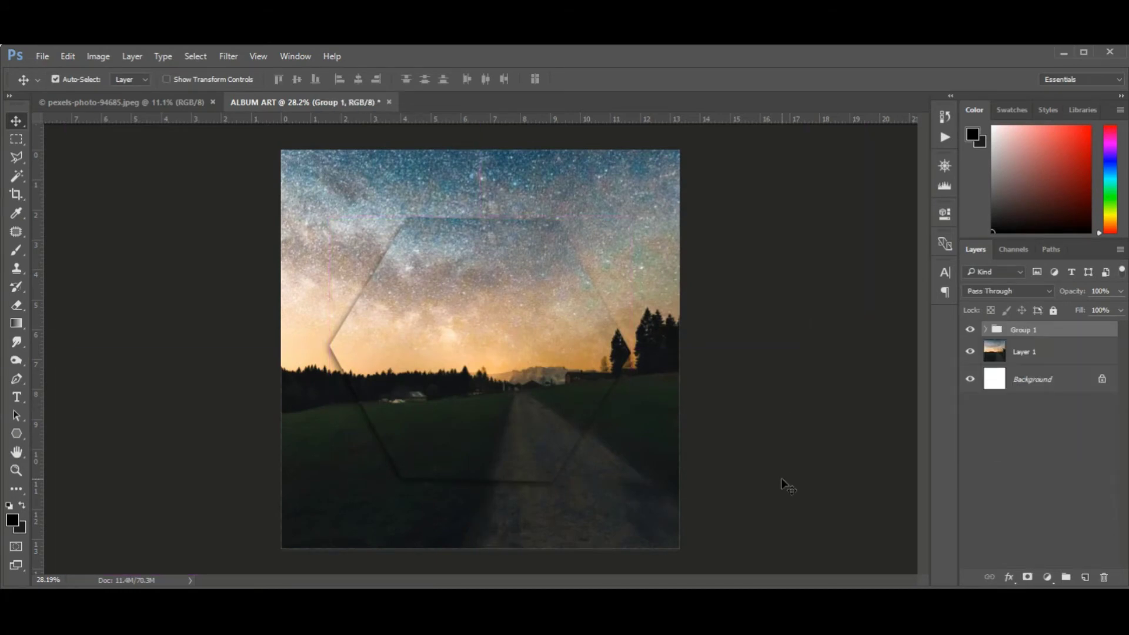
pyautogui.hotkey('ctrl', 'j')
# - Shrink the duplicated hexagon group and shift it down and right
pyautogui.hotkey('ctrl', 't')
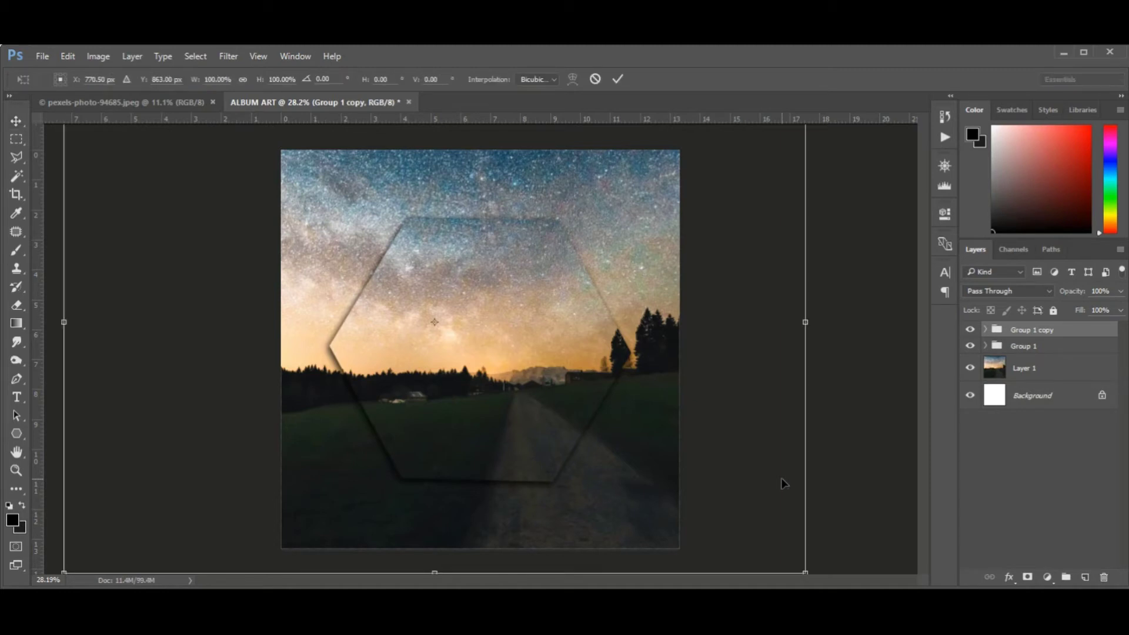
pyautogui.scroll(-1, 706, 415)
pyautogui.moveTo(771, 533); pyautogui.dragTo(713, 509)
pyautogui.moveTo(557, 363); pyautogui.dragTo(562, 369)
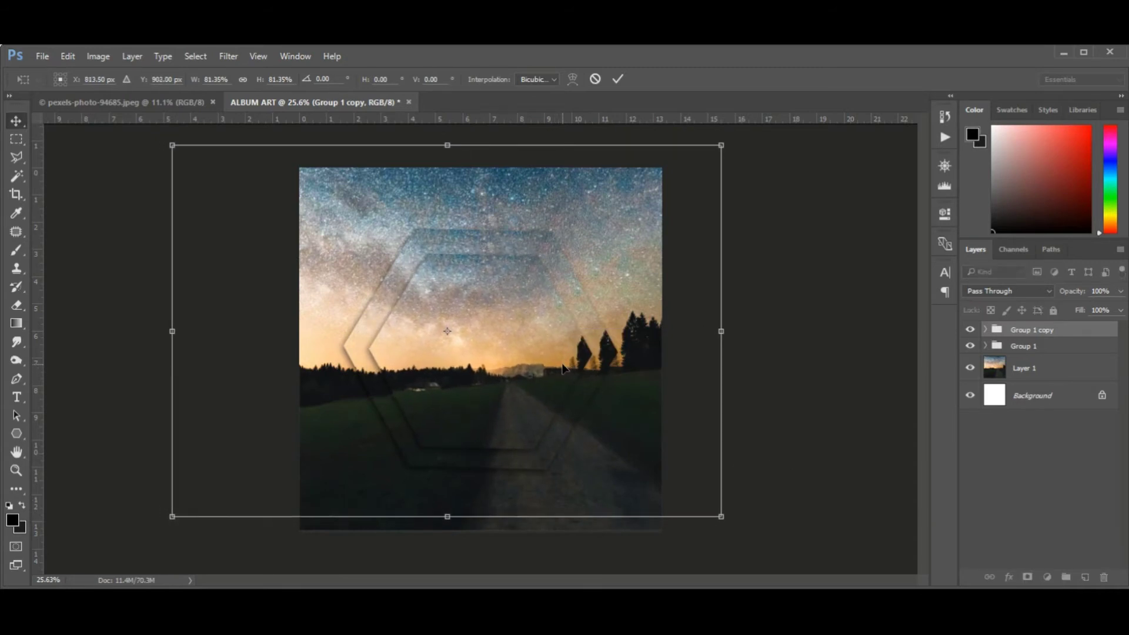
pyautogui.press('Return')
# - Make a third hexagon copy, shrunk around its centre and shifted down
pyautogui.hotkey('ctrl', 'j')
pyautogui.hotkey('ctrl', 't')
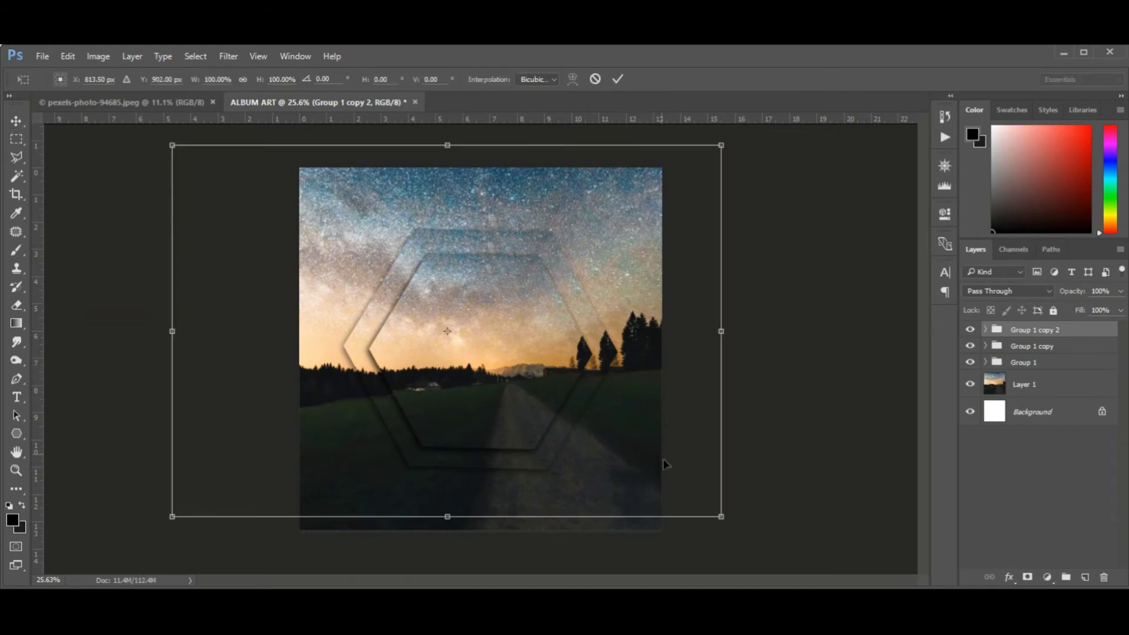
pyautogui.moveTo(721, 517); pyautogui.dragTo(663, 474)
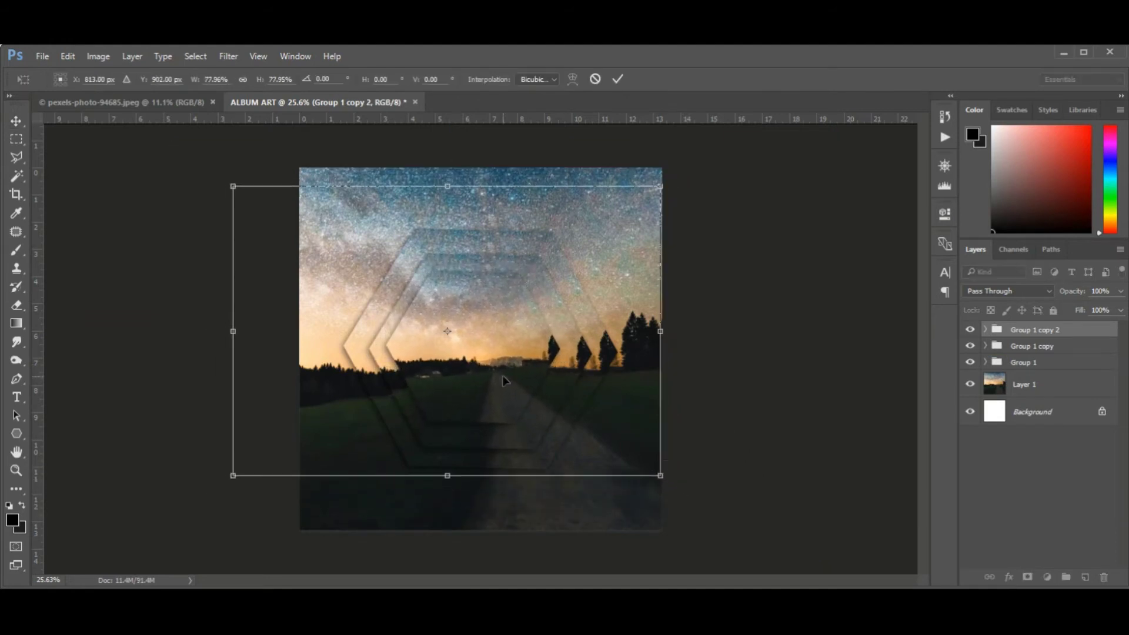
pyautogui.moveTo(505, 377); pyautogui.dragTo(508, 388)
pyautogui.press('Return')
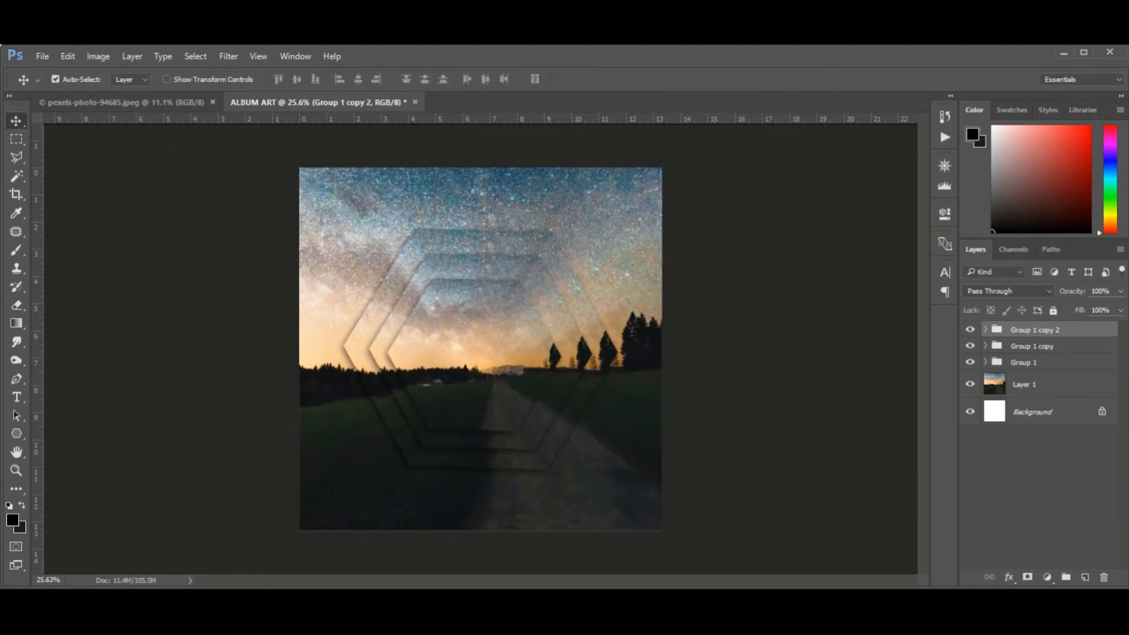
# - Make a fourth copy shrunk to about 75% and nudged down
pyautogui.hotkey('ctrl', 'j')
pyautogui.hotkey('ctrl', 't')
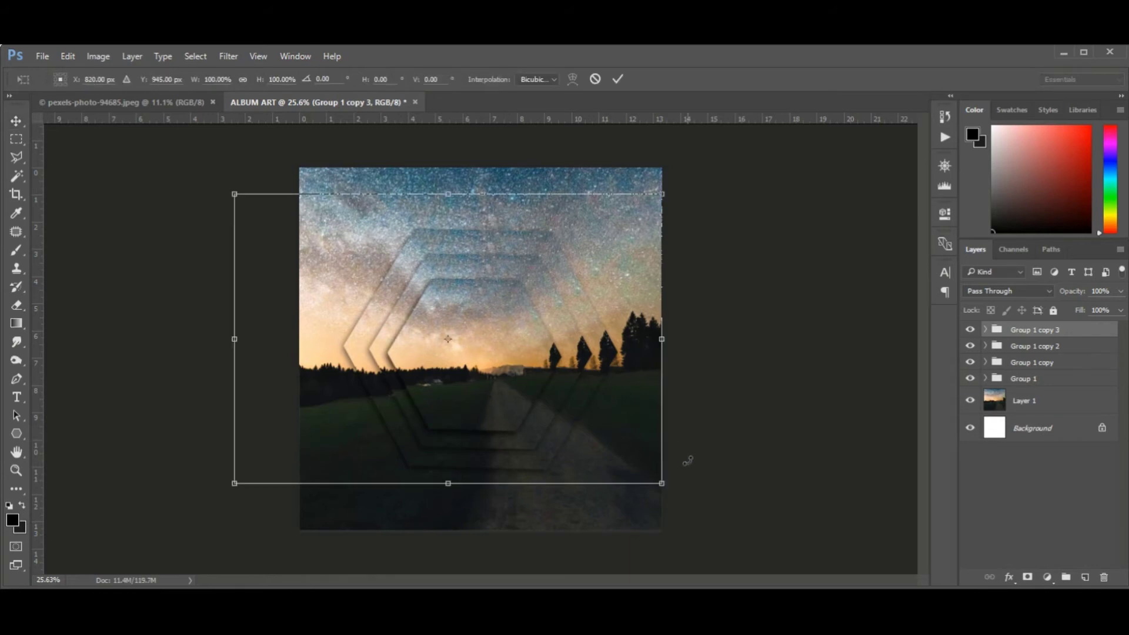
pyautogui.moveTo(661, 484); pyautogui.dragTo(599, 431)
pyautogui.moveTo(501, 357); pyautogui.dragTo(518, 368)
# - Align the four hexagon groups' horizontal centers and combine them into Group 2
pyautogui.press('Return')
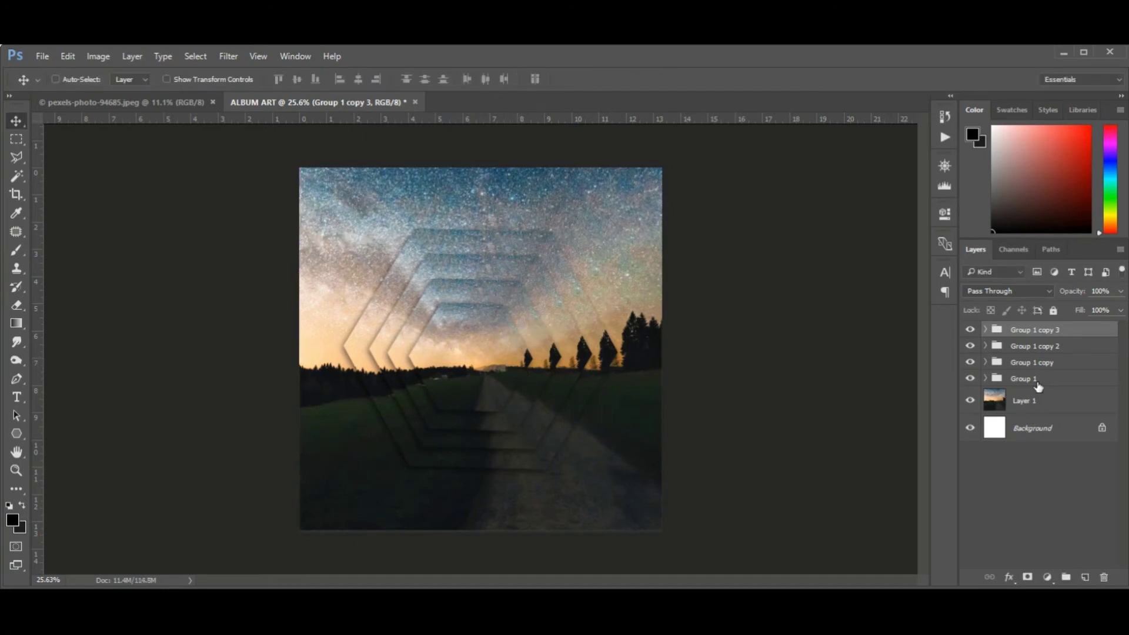
pyautogui.keyDown('shift'); pyautogui.click(1036, 379); pyautogui.keyUp('shift')
pyautogui.click(359, 79)
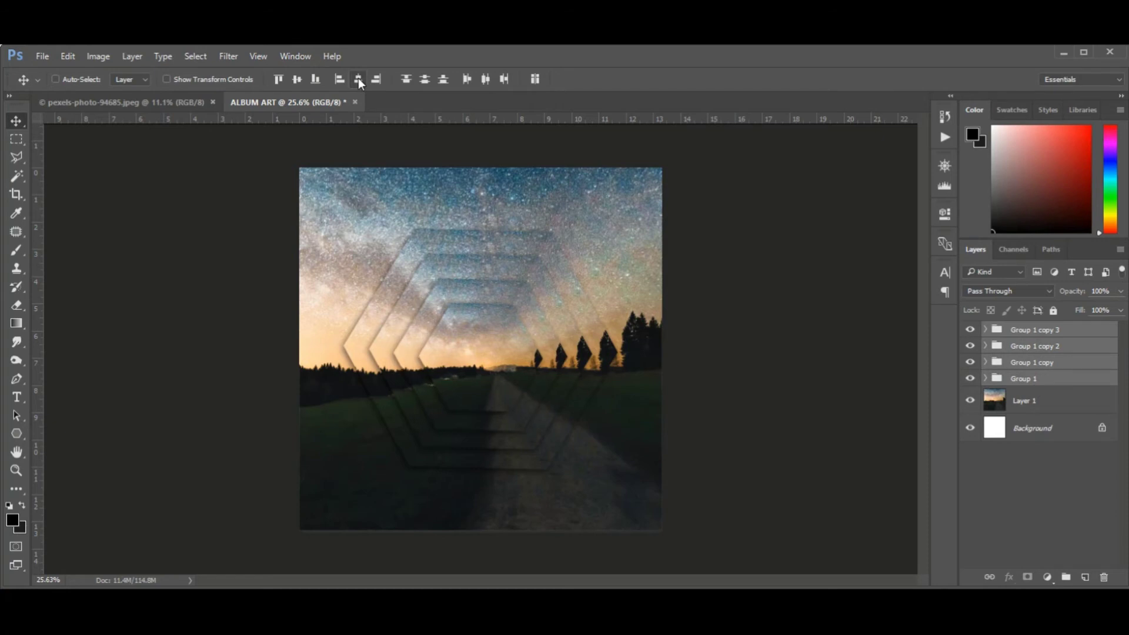
pyautogui.hotkey('ctrl', 'z')
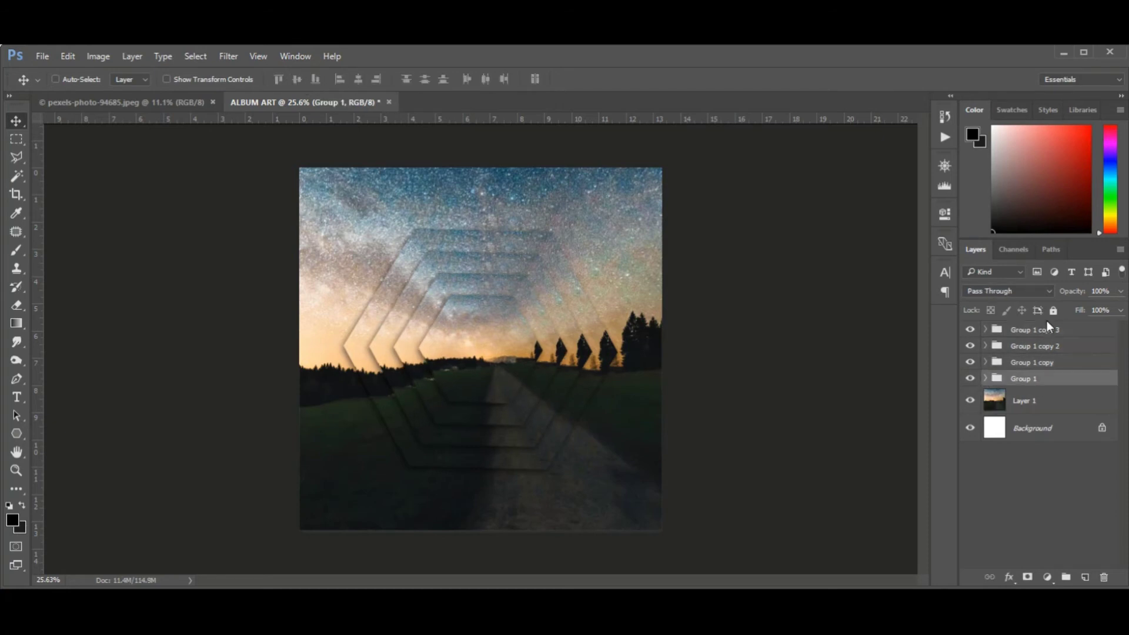
pyautogui.keyDown('shift'); pyautogui.click(1052, 333); pyautogui.keyUp('shift')
pyautogui.hotkey('ctrl', 'g')
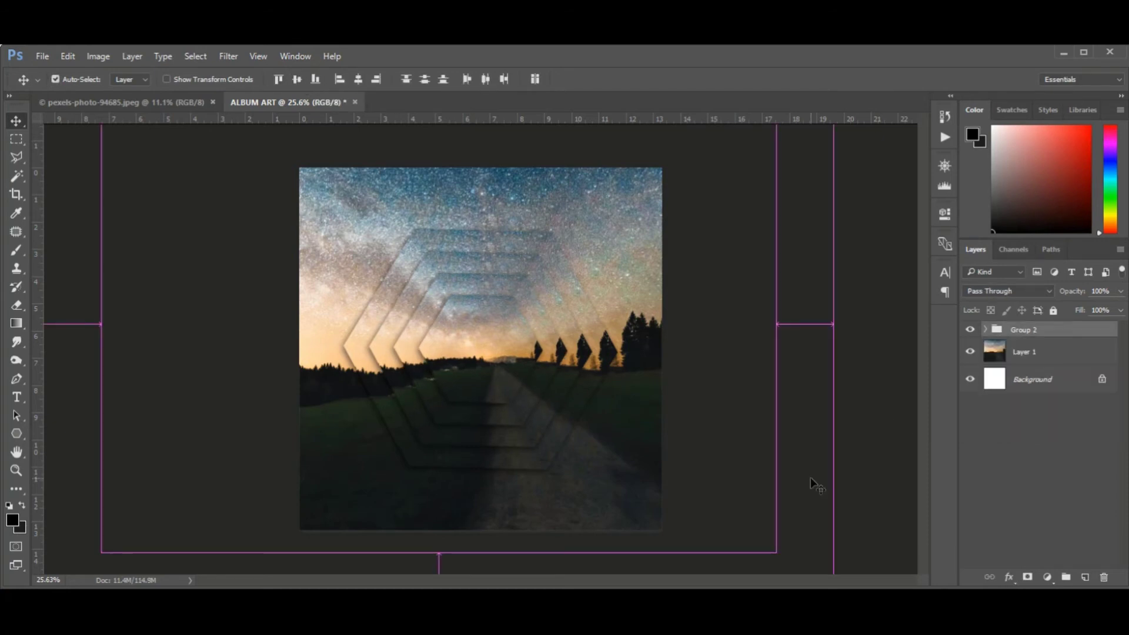
# - Apply a 9.8 radius Gaussian Blur to the background photo
pyautogui.click(1051, 355)
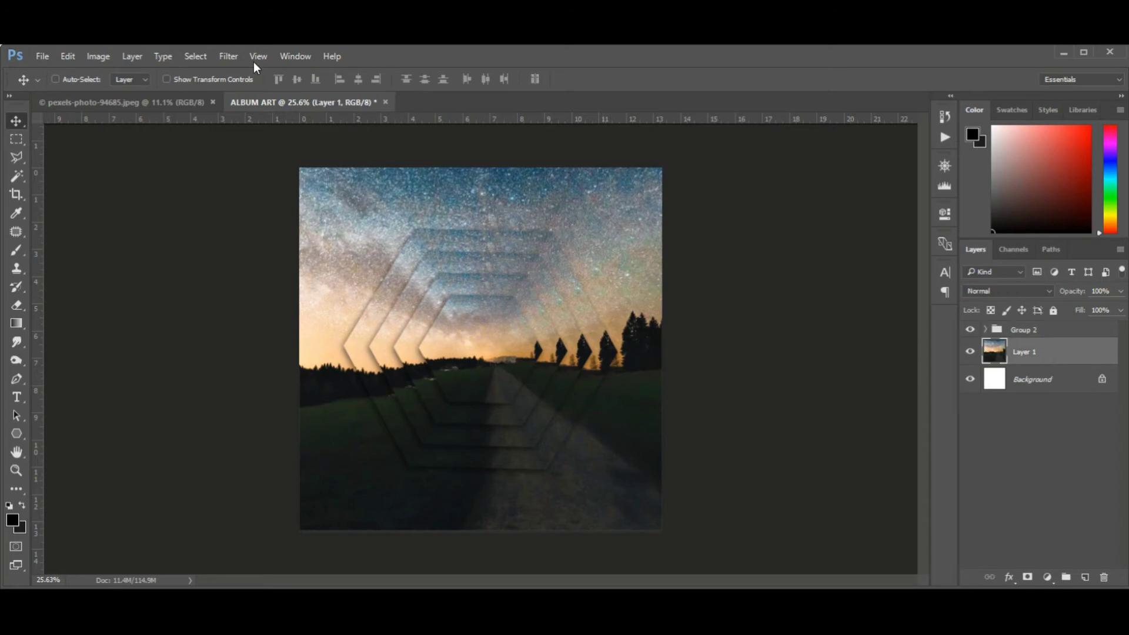
pyautogui.click(229, 56)
pyautogui.moveTo(265, 212)
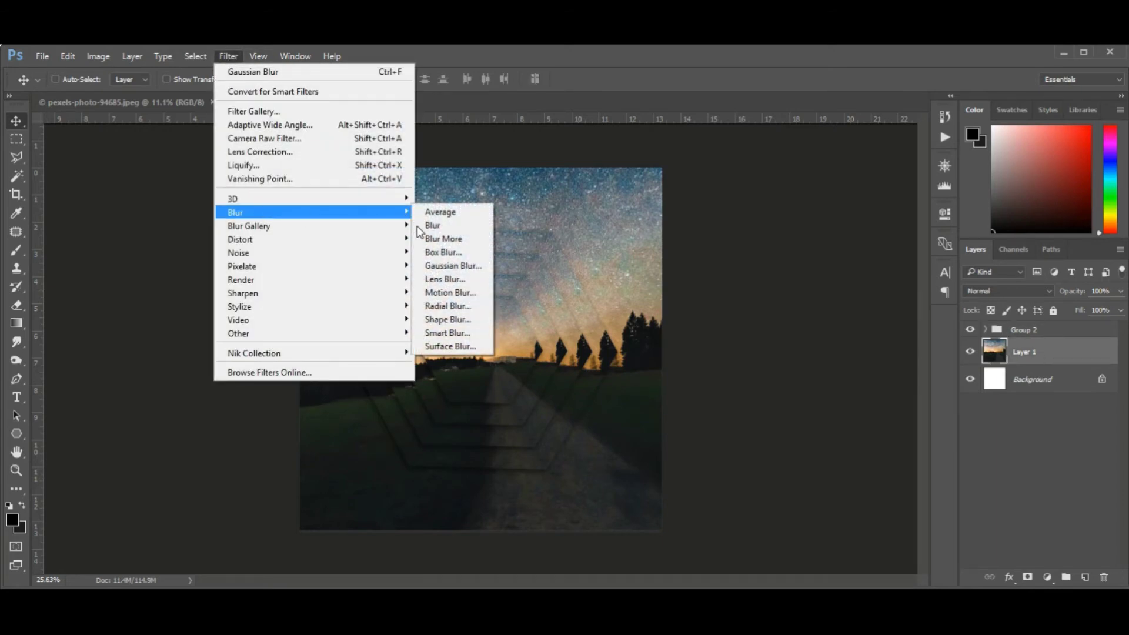
pyautogui.click(454, 265)
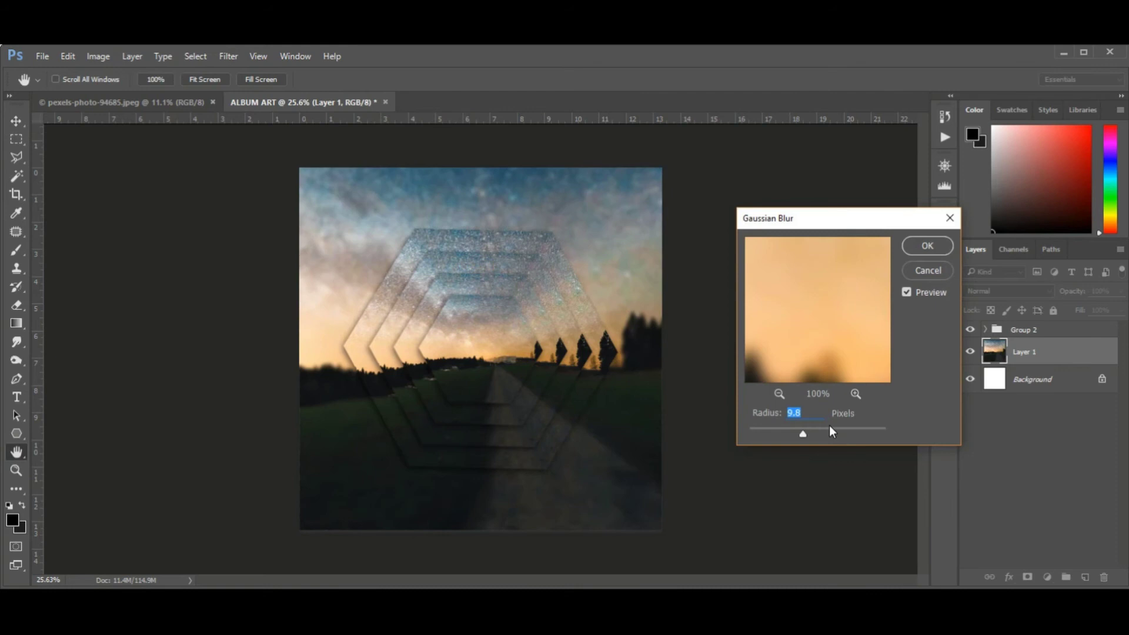
pyautogui.click(922, 251)
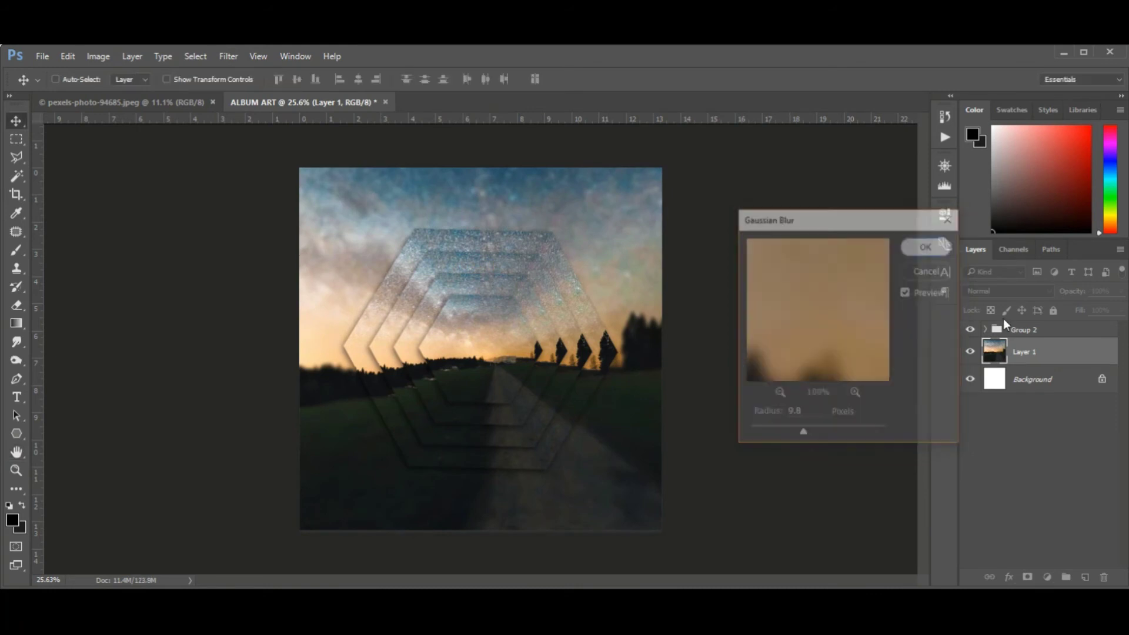
# - Add a Curves adjustment that lifts the black point and pulls the midtones down
pyautogui.click(1046, 577)
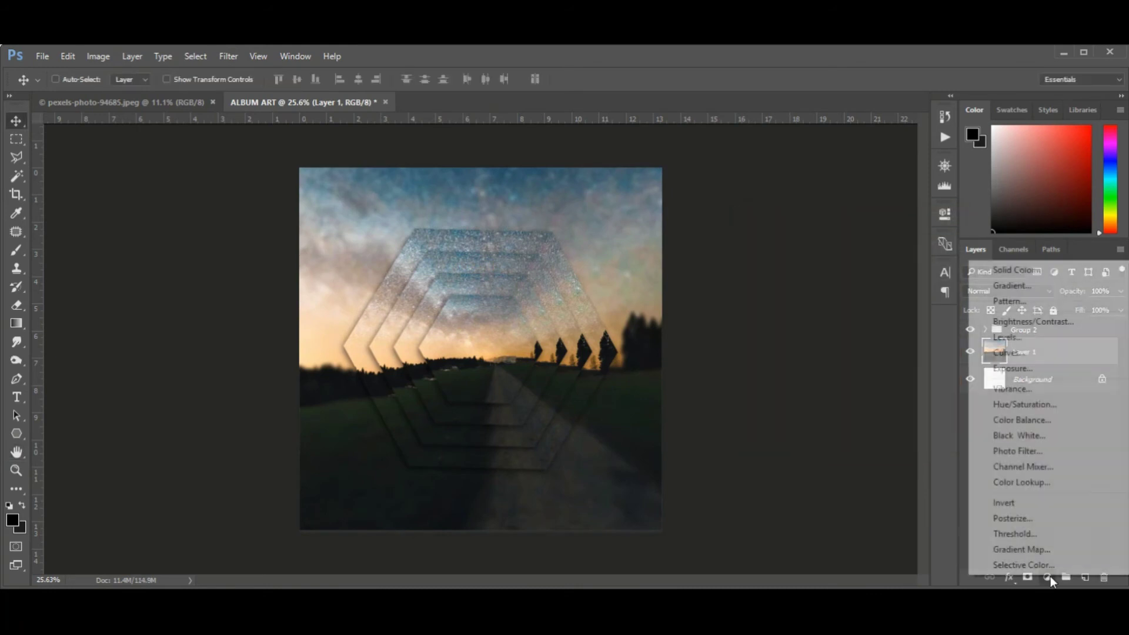
pyautogui.click(1026, 352)
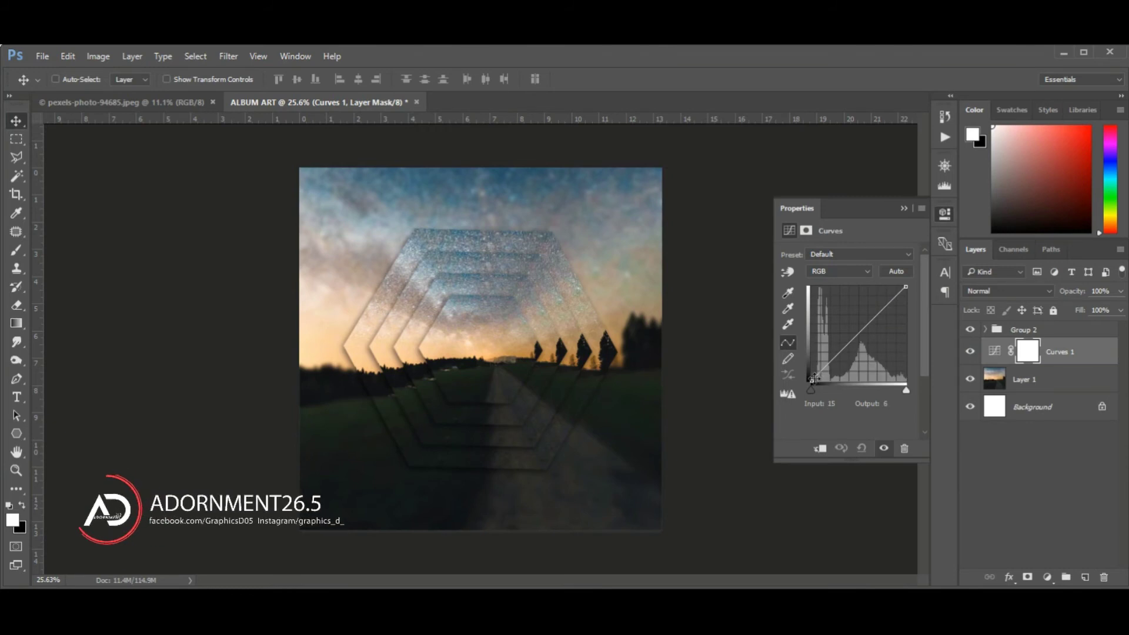
pyautogui.moveTo(818, 377); pyautogui.dragTo(809, 372)
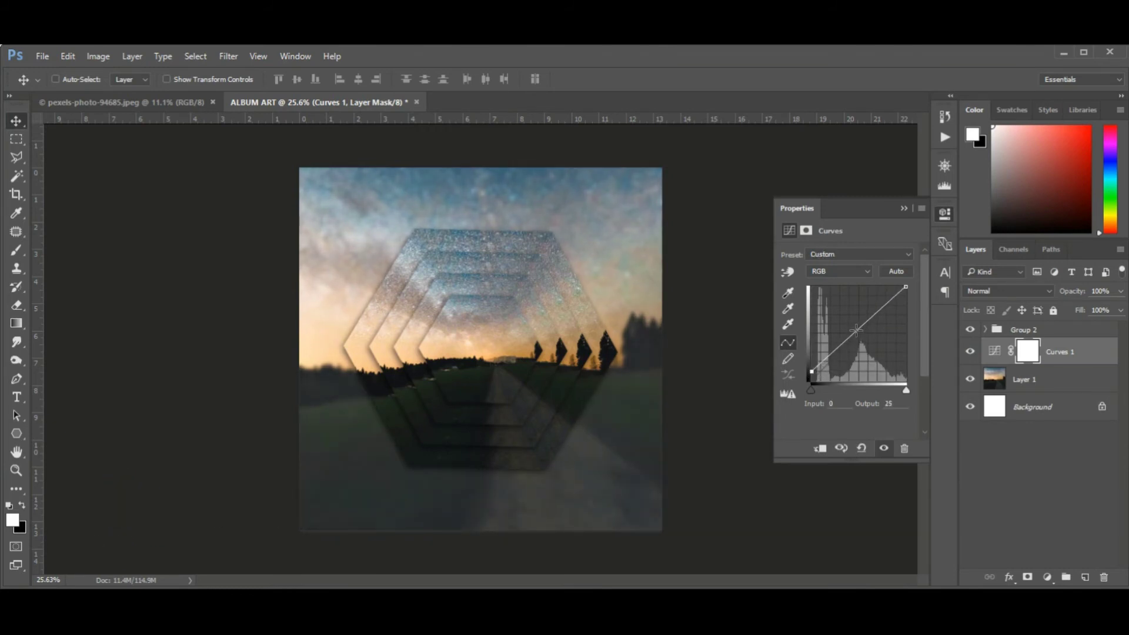
pyautogui.moveTo(856, 329); pyautogui.dragTo(862, 337)
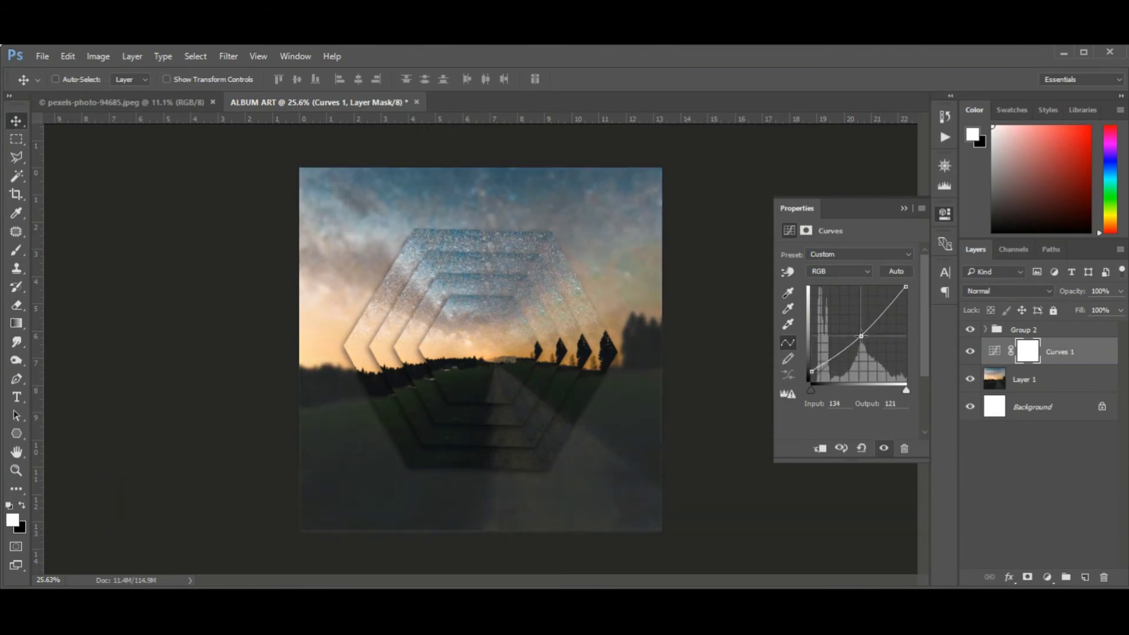
pyautogui.click(814, 375)
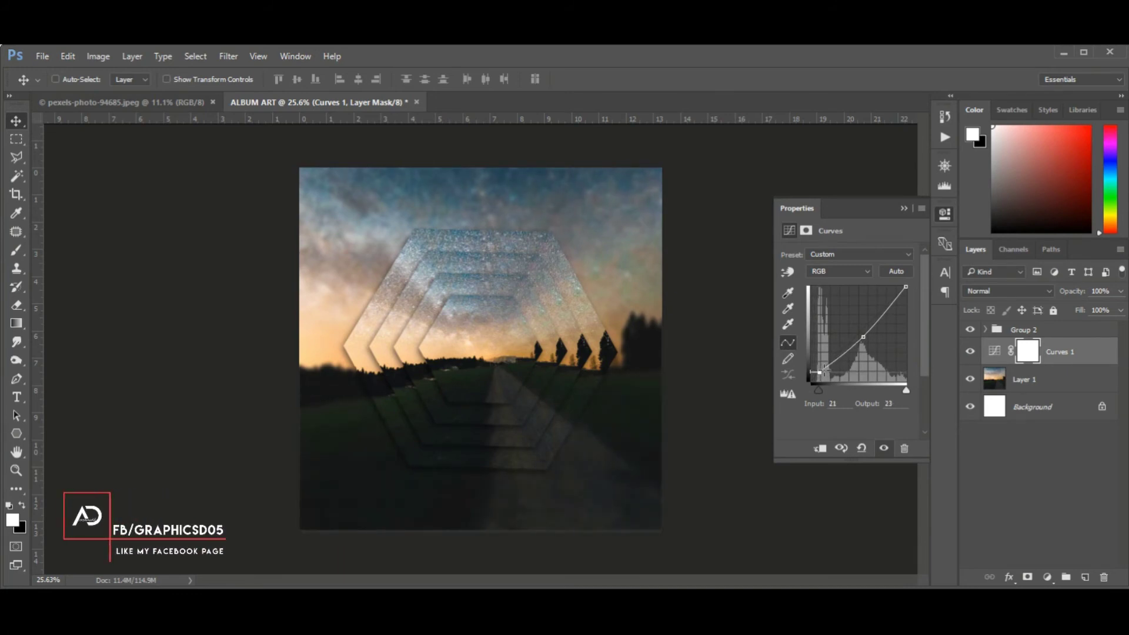
pyautogui.moveTo(819, 371); pyautogui.dragTo(819, 371)
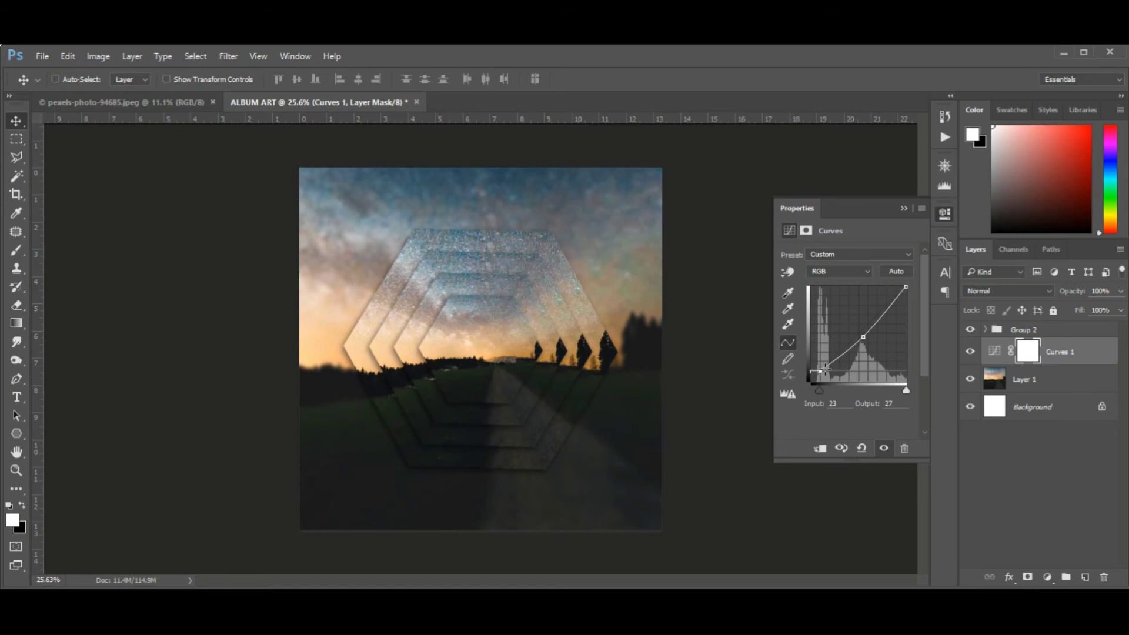
pyautogui.click(903, 208)
# - Rotate Layer 1 to about 142.83° and move it down-right behind the hexagons
pyautogui.click(1021, 378)
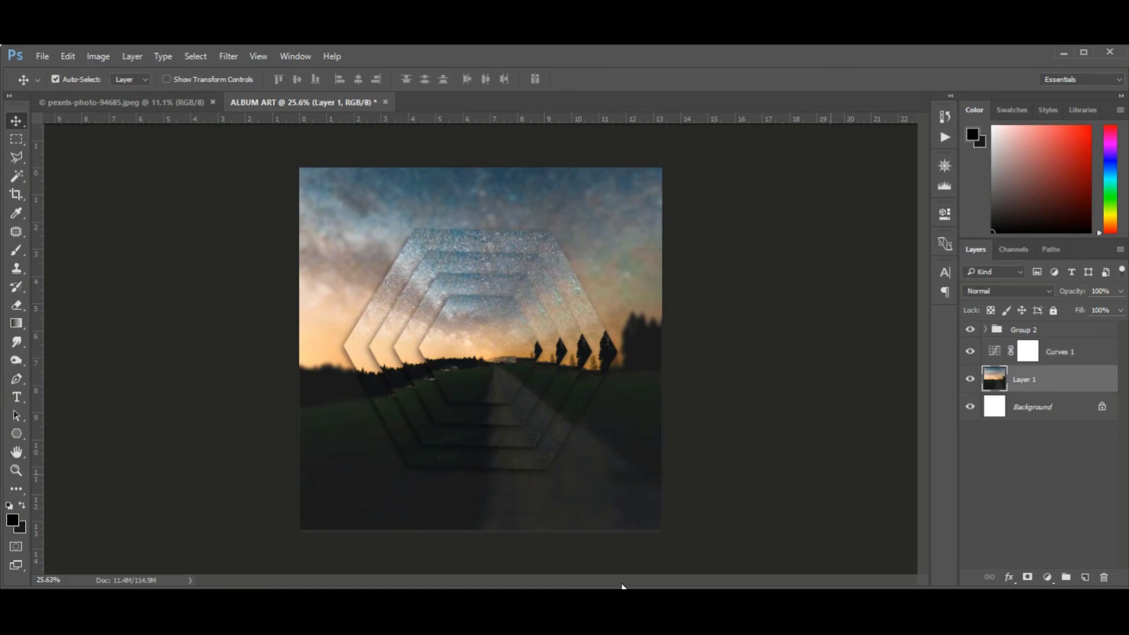
pyautogui.hotkey('ctrl', 't')
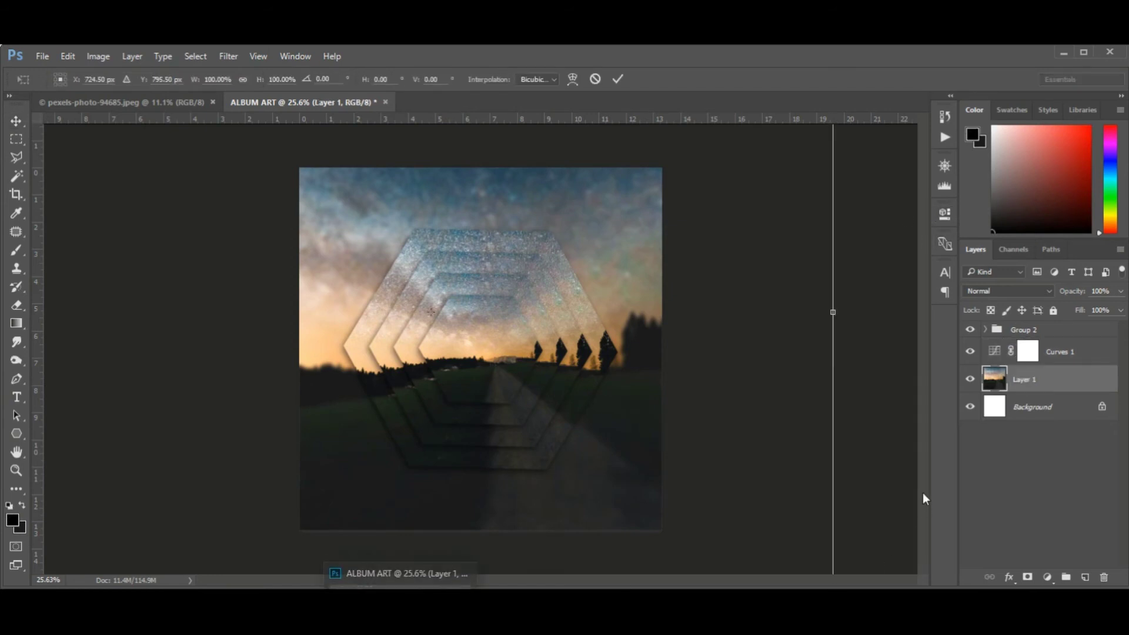
pyautogui.moveTo(923, 496)
pyautogui.mouseDown()
pyautogui.moveTo(879, 525)
pyautogui.moveTo(617, 564)
pyautogui.moveTo(405, 511)
pyautogui.moveTo(362, 467)
pyautogui.moveTo(309, 444)
pyautogui.moveTo(398, 385)
pyautogui.moveTo(507, 412)
pyautogui.mouseUp()
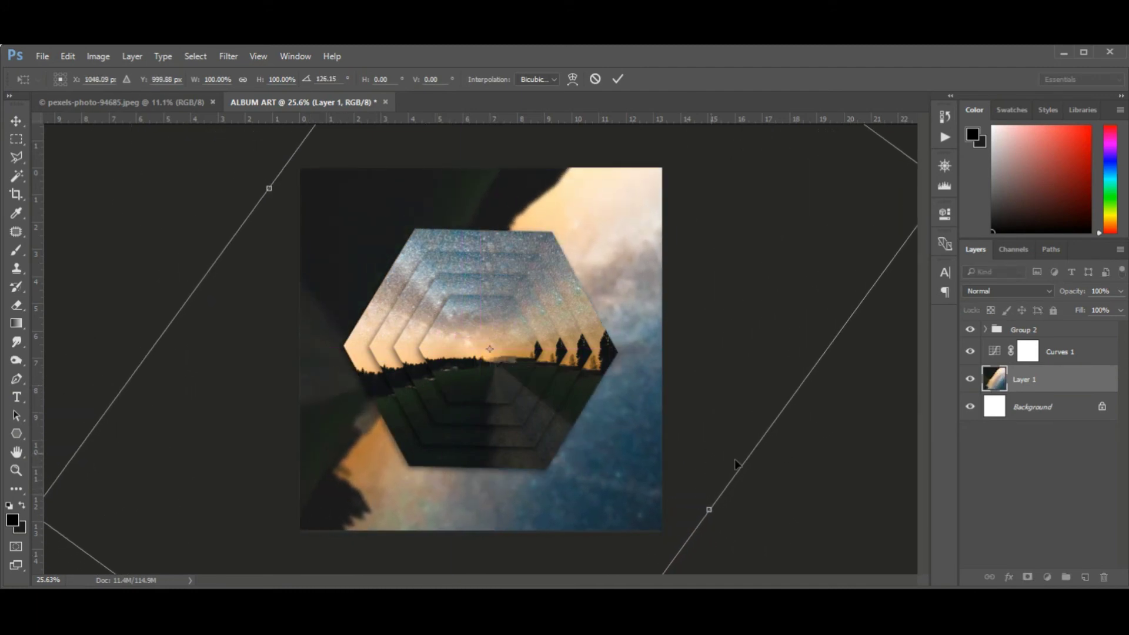
pyautogui.moveTo(739, 465)
pyautogui.mouseDown()
pyautogui.moveTo(767, 517)
pyautogui.moveTo(754, 529)
pyautogui.mouseUp()
pyautogui.moveTo(597, 424); pyautogui.dragTo(609, 436)
pyautogui.press('Return')
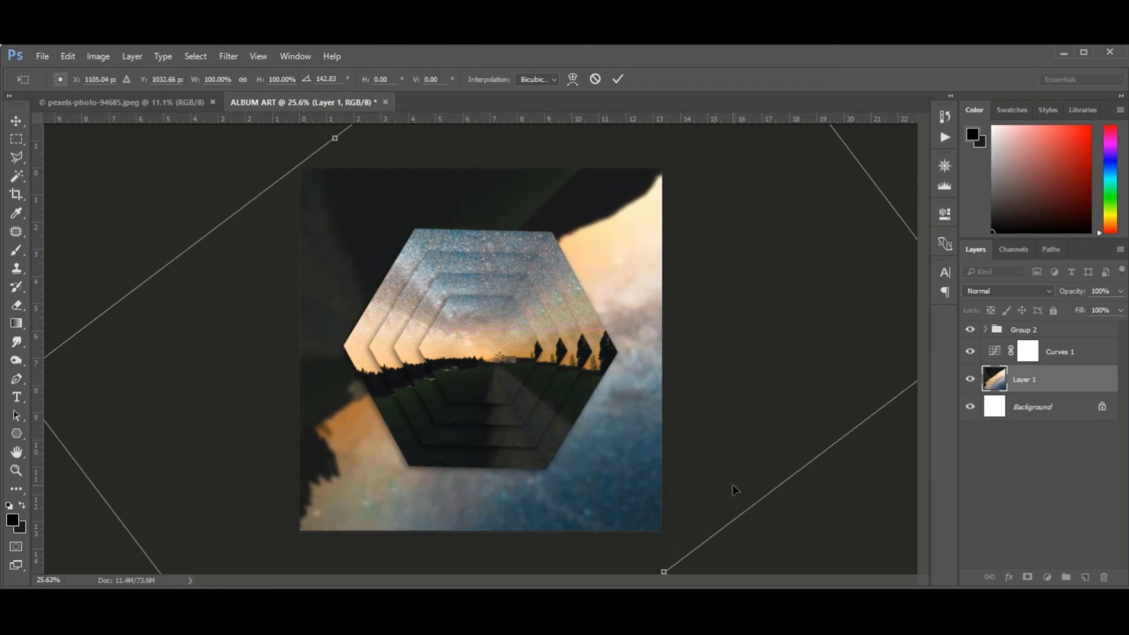
# - Add the PARALLAX title at 36.93 pt with wide tracking, placed beneath the hexagons
pyautogui.press('t')
pyautogui.click(397, 505)
pyautogui.write('PARALLAX')
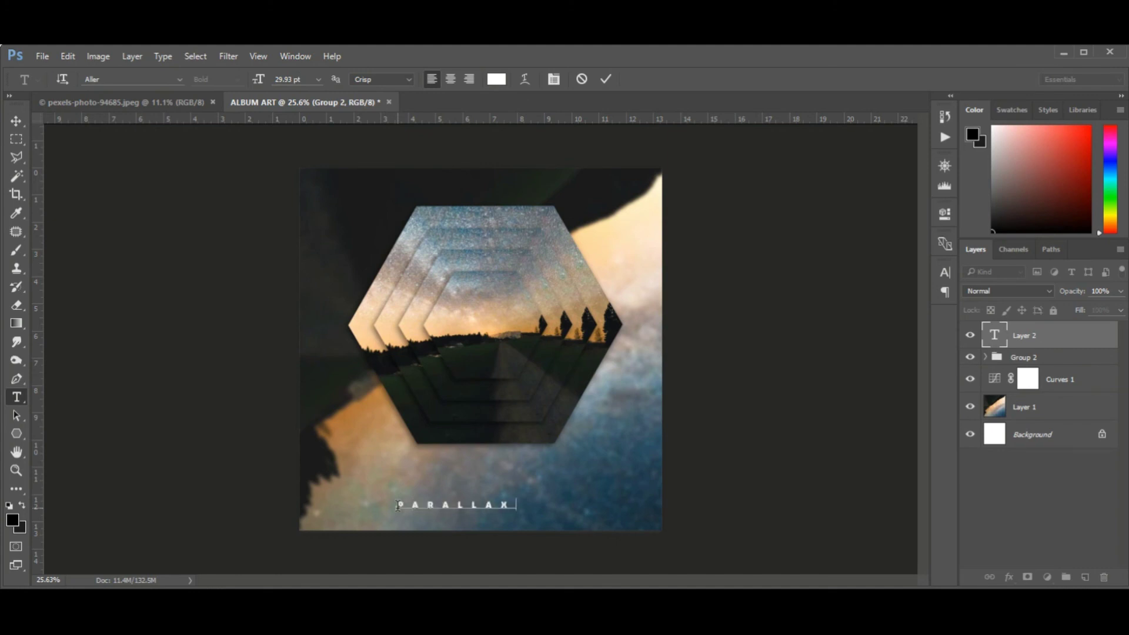
pyautogui.hotkey('ctrl', 'a')
pyautogui.click(944, 271)
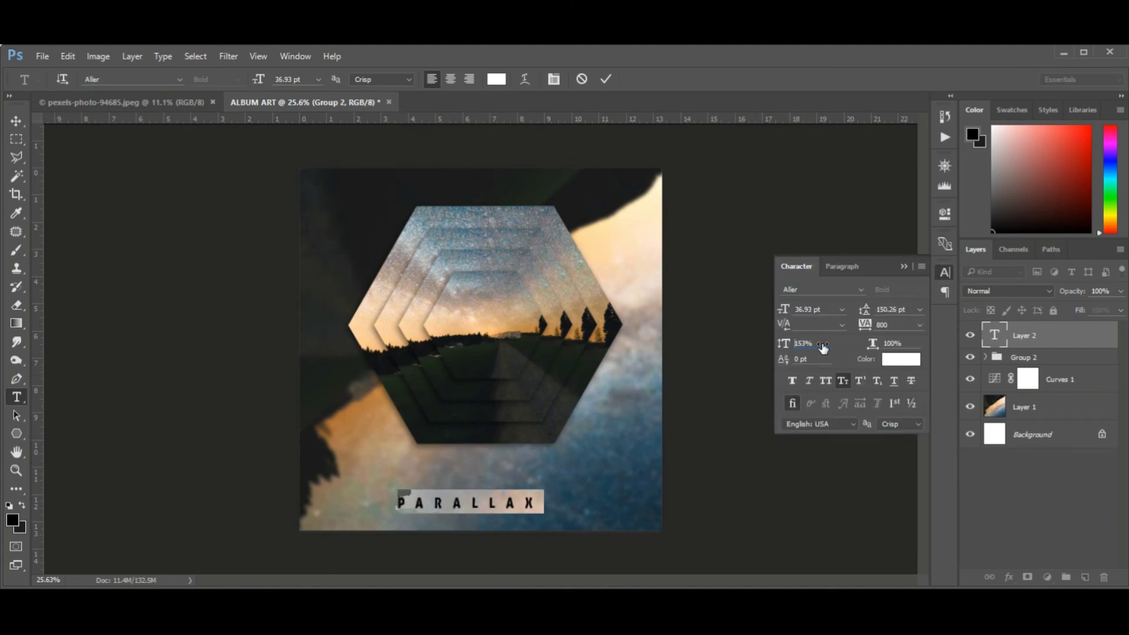
pyautogui.moveTo(784, 308); pyautogui.dragTo(35, 132)
pyautogui.hotkey('ctrl', 'Return')
pyautogui.moveTo(507, 530); pyautogui.dragTo(511, 496)
pyautogui.scroll(1, 512, 497)
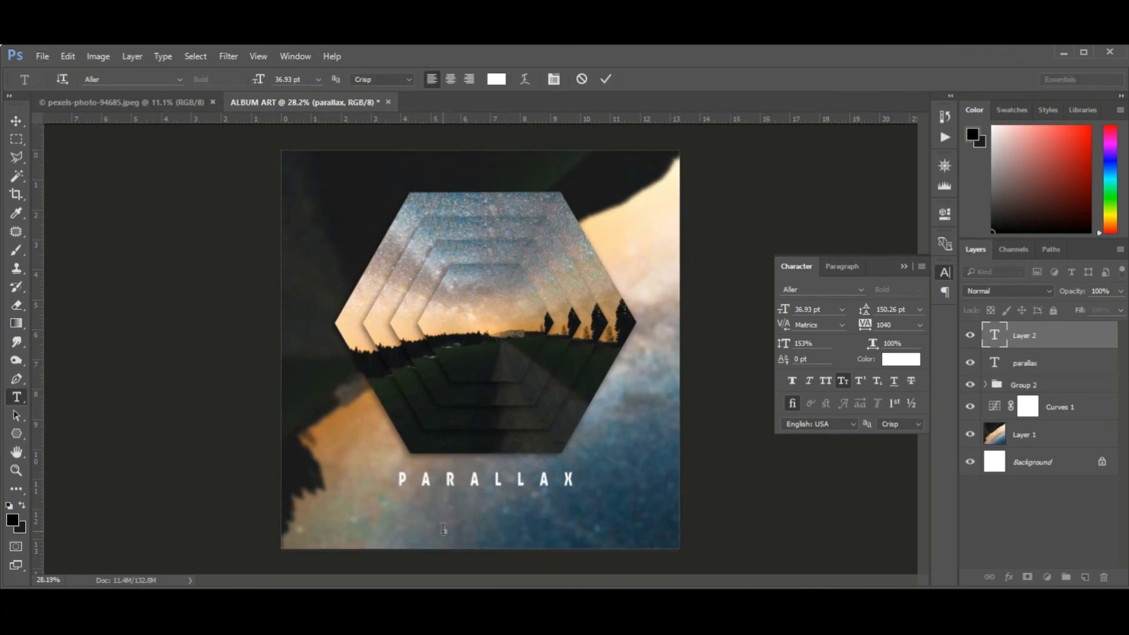
pyautogui.write('adri')
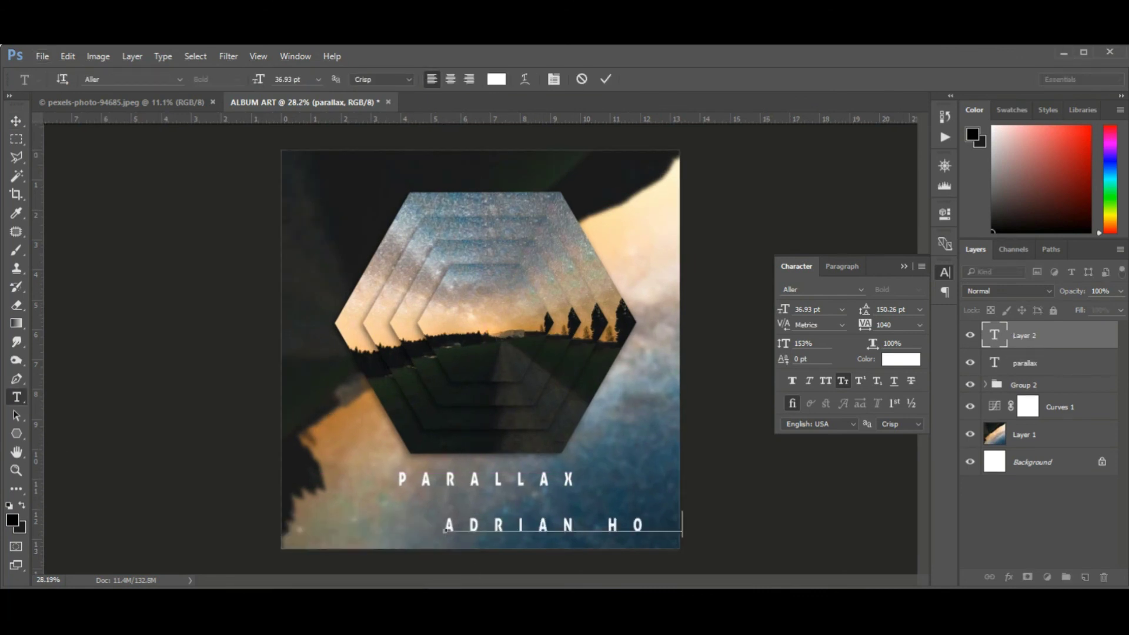